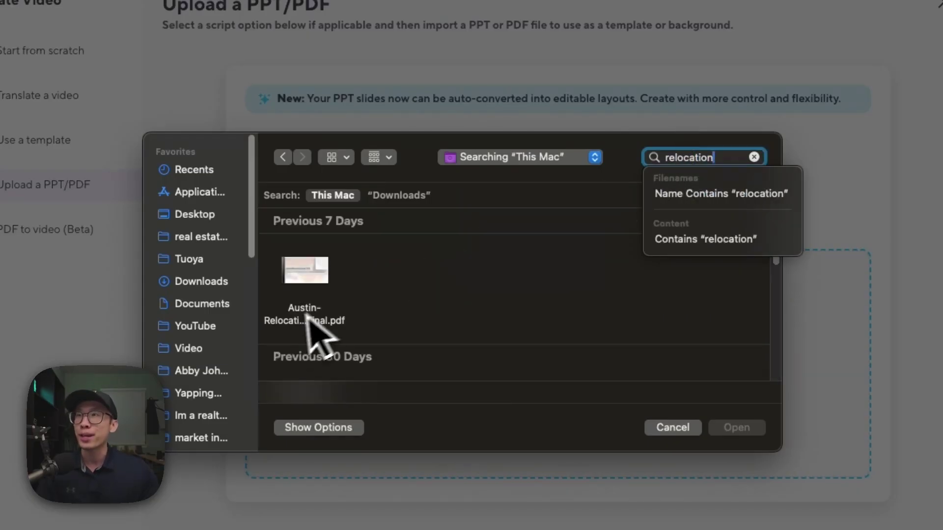
- Quick Look Austin-Relocation-Guide Final.pdf and scroll through its neighborhood, housing price and school pages
left_click(292, 321)
key("space")
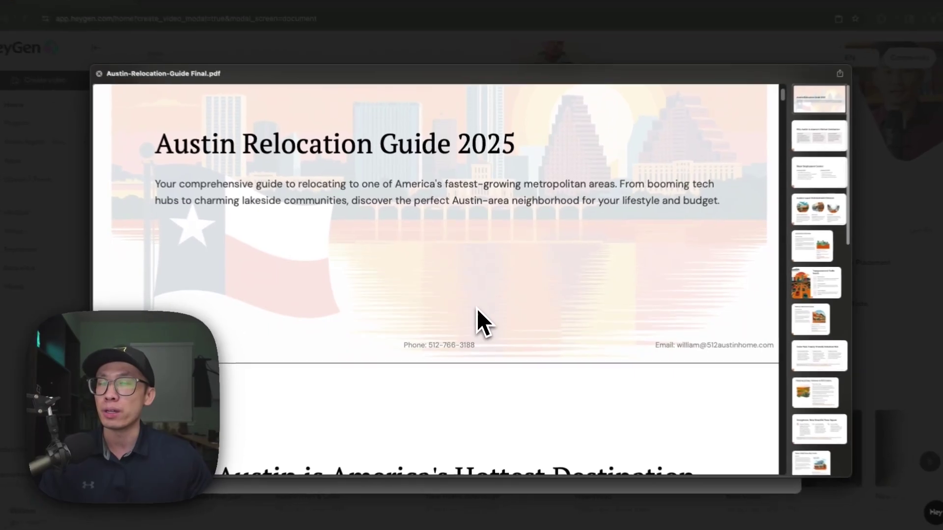
scroll(479, 310, "down", 15)
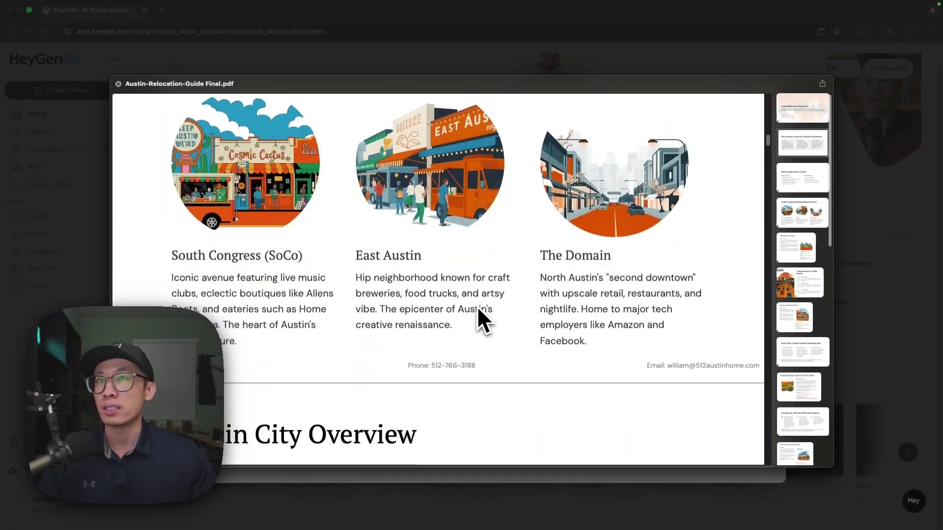
scroll(479, 309, "down", 20)
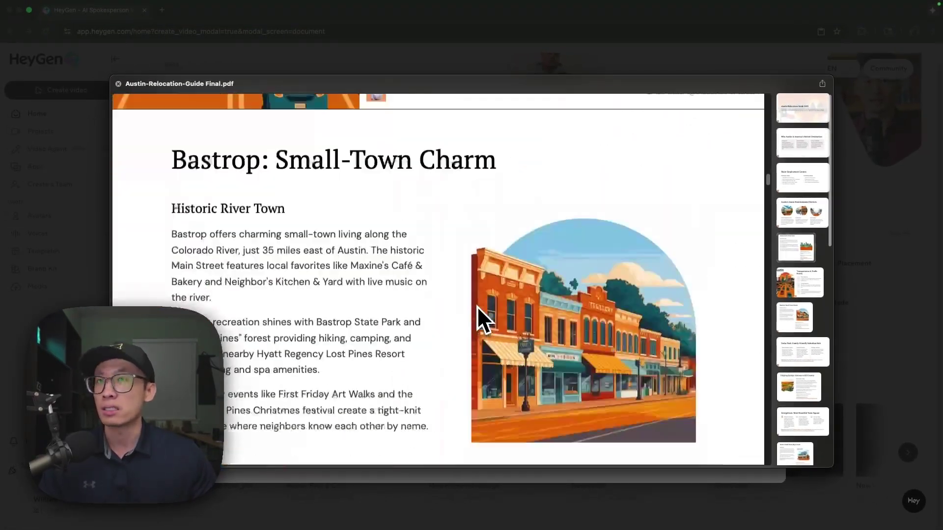
scroll(476, 306, "down", 20)
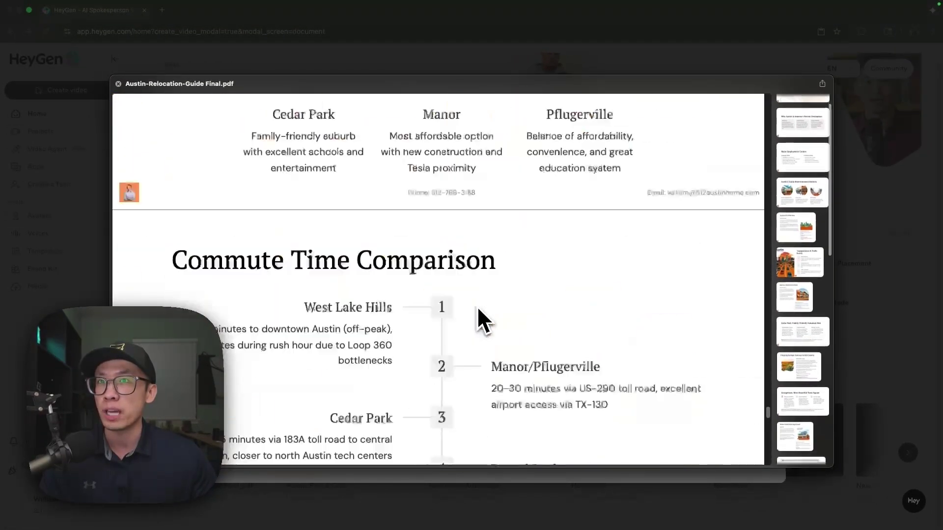
scroll(494, 377, "up", 8)
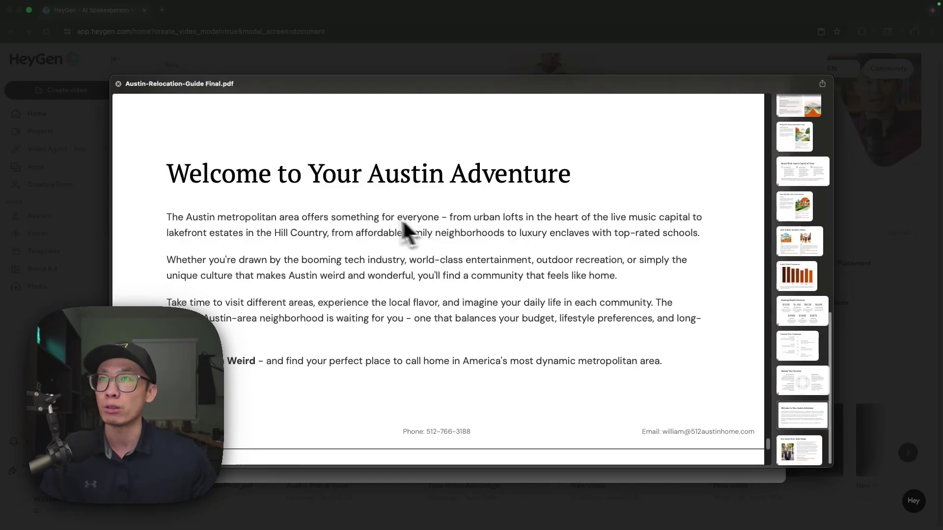
scroll(421, 246, "up", 8)
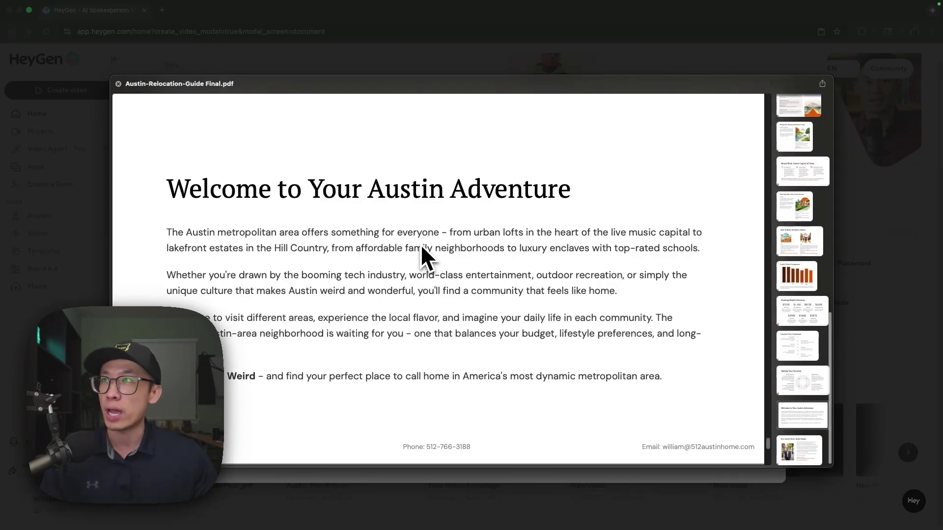
scroll(422, 247, "up", 12)
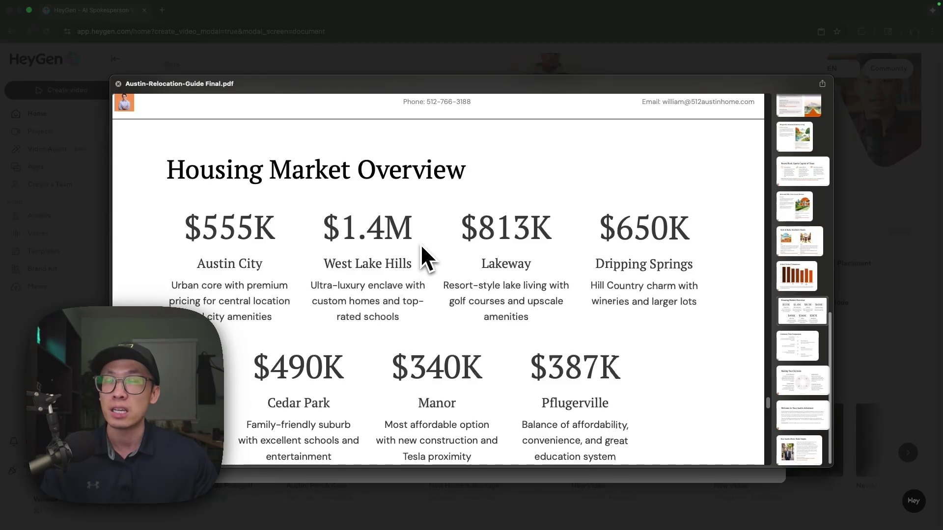
scroll(420, 243, "up", 10)
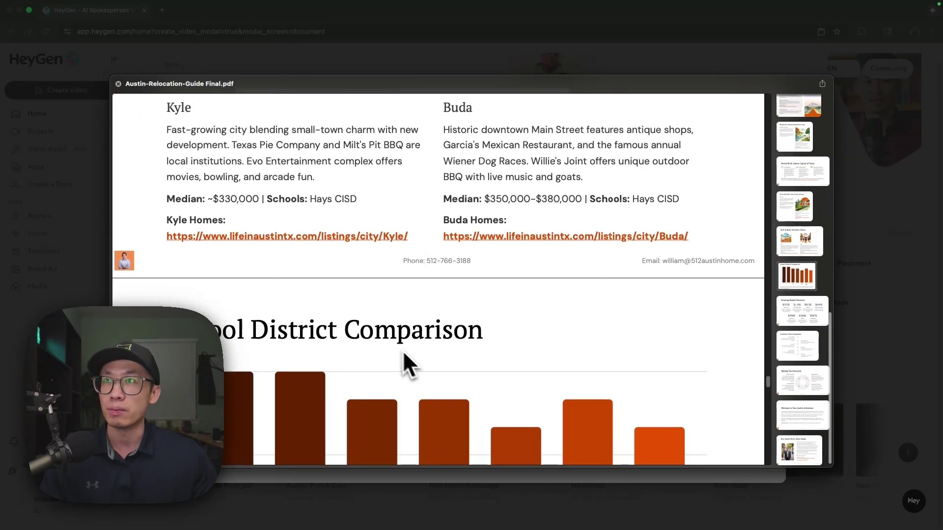
scroll(414, 354, "up", 5)
scroll(414, 354, "up", 5)
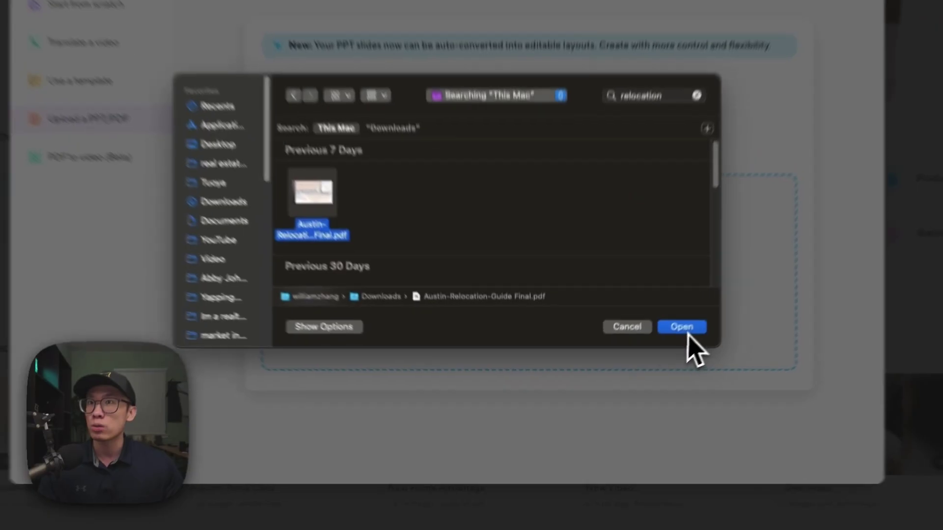
- Upload Austin-Relocation-Guide Final.pdf and open the resulting Austin-Relocation-Guide Final_pdf draft for editing
left_click(688, 332)
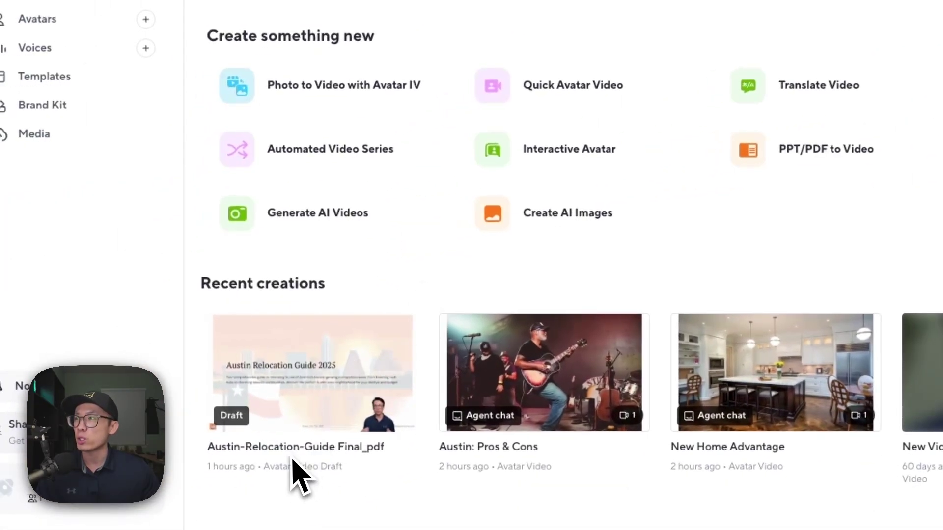
mouse_move(310, 484)
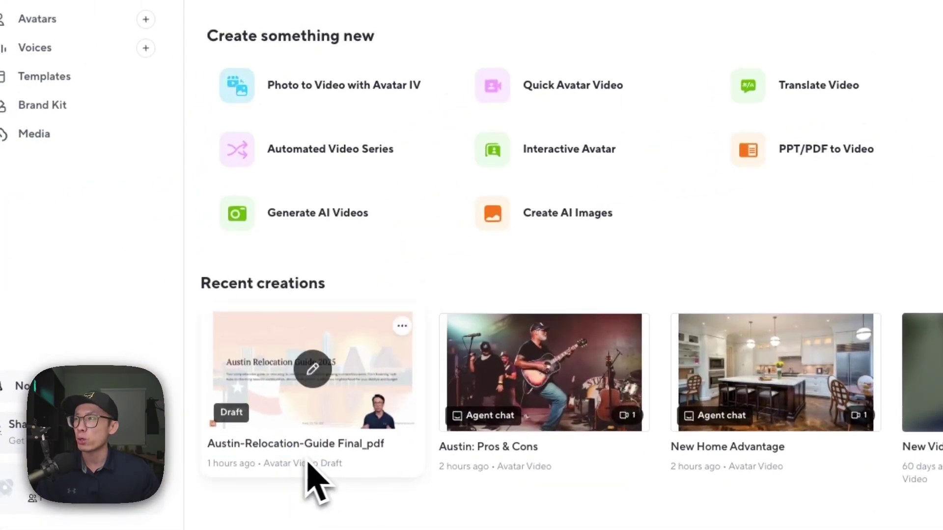
left_click(314, 370)
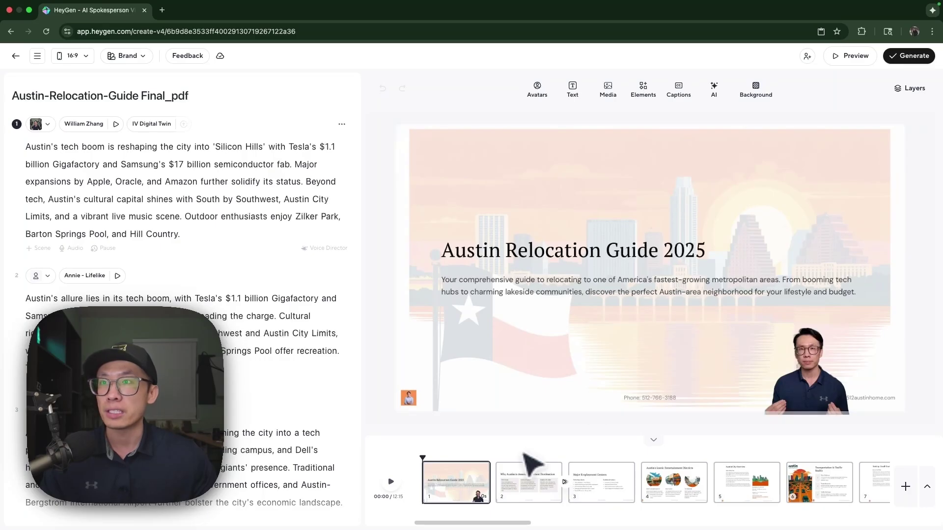
- Move between the second slide and the title slide, then play and pause the title narration
left_click(522, 478)
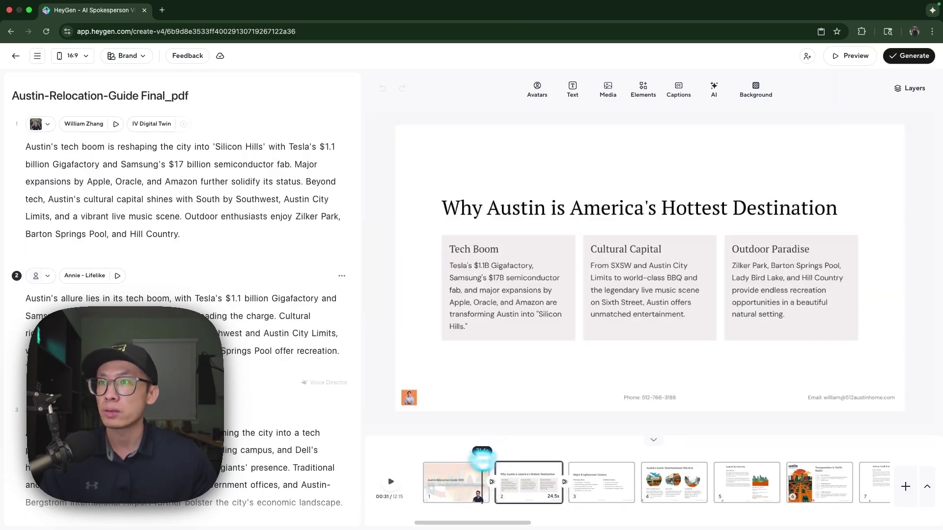
left_click_drag(482, 457, 463, 458)
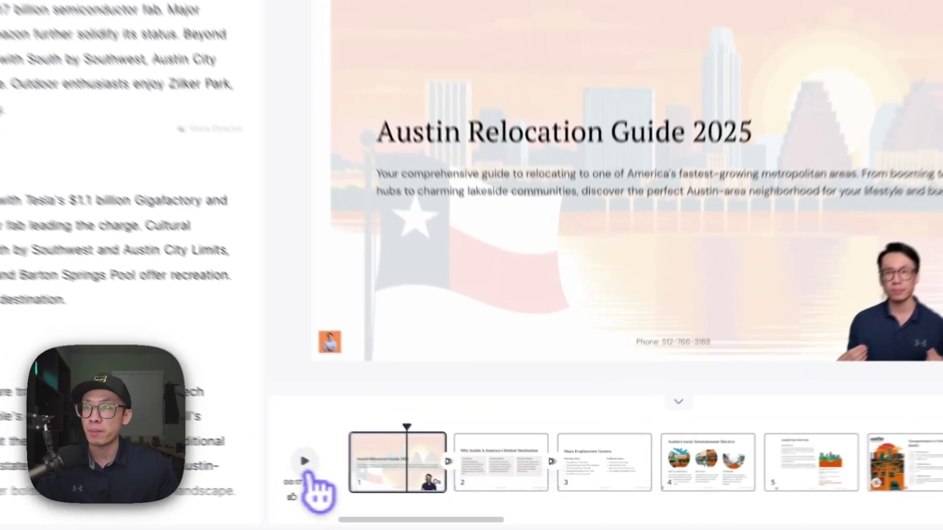
left_click(391, 482)
left_click(391, 481)
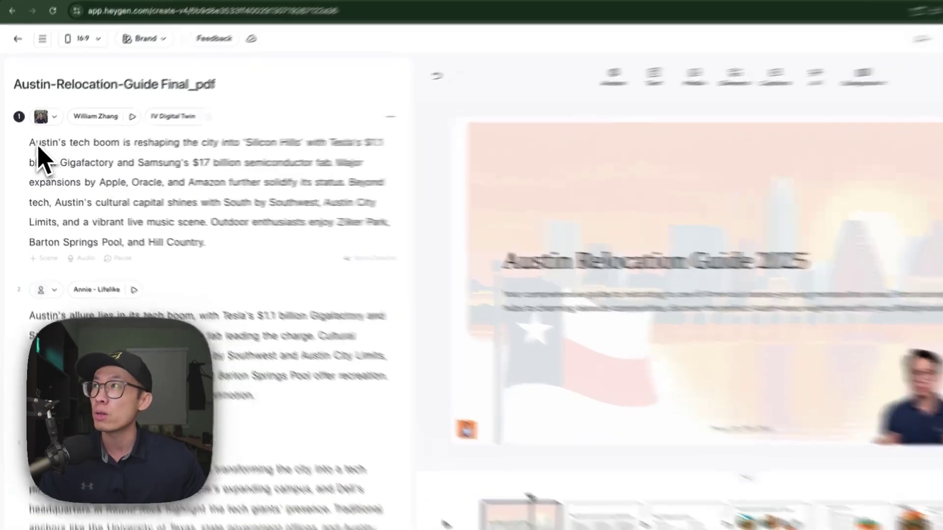
- Select scene 1's script paragraph, flip between the first two slides and start playback
left_click_drag(30, 147, 210, 250)
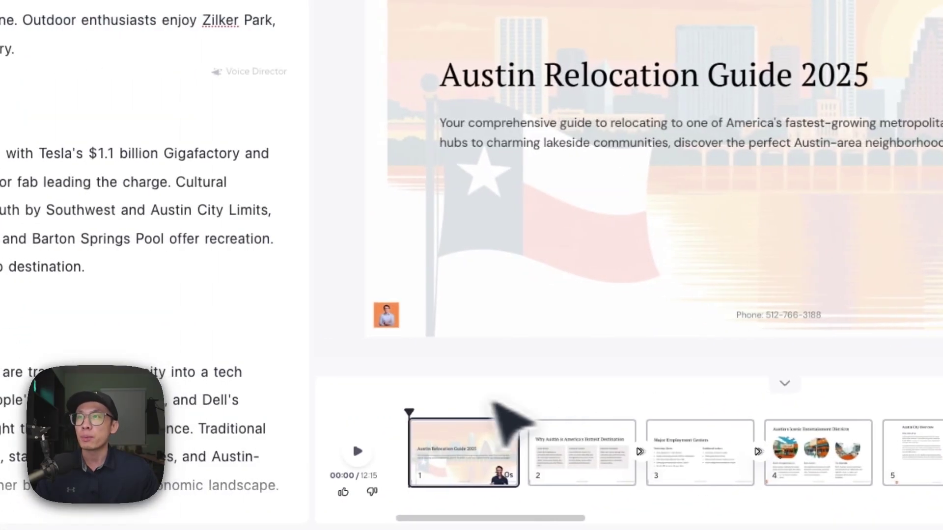
left_click(536, 410)
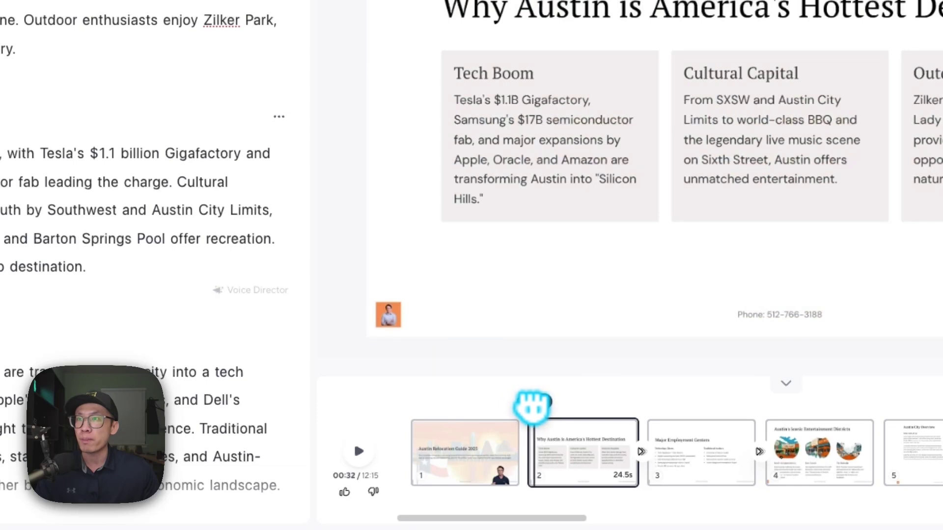
left_click(523, 408)
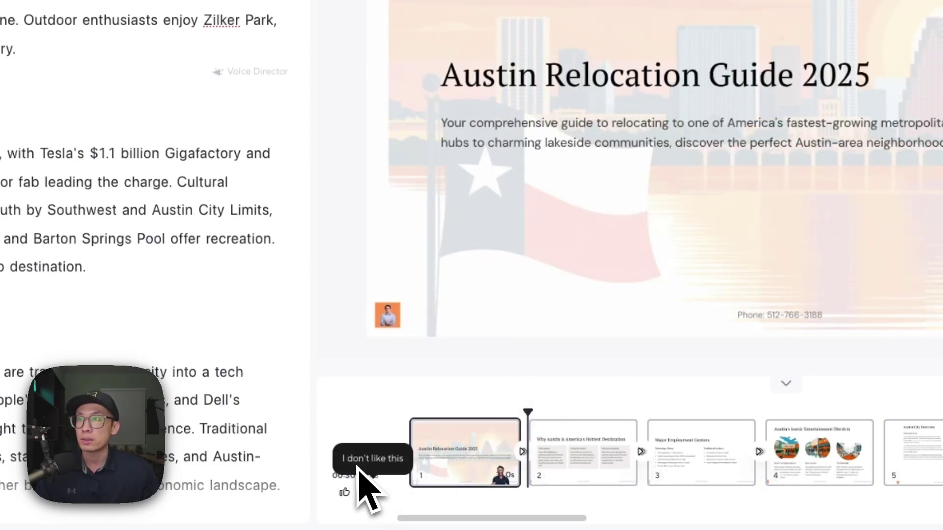
left_click(364, 459)
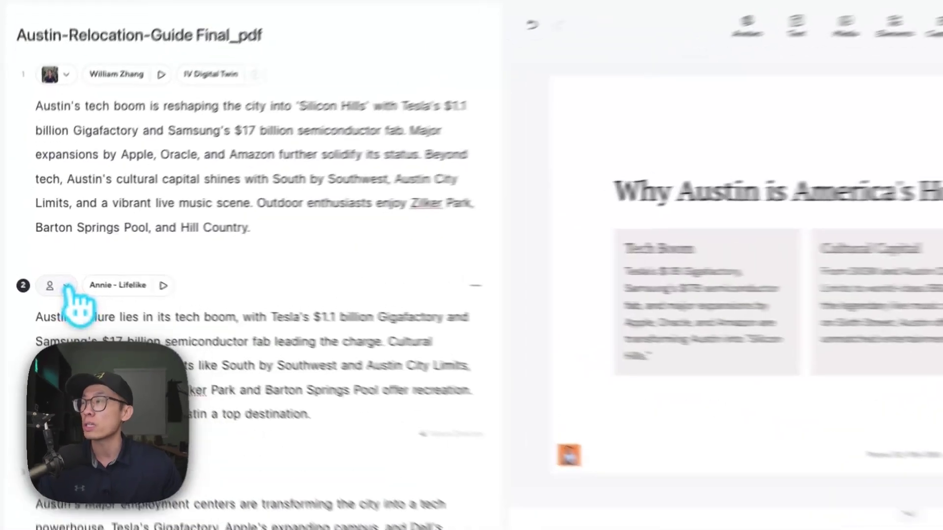
- Put your custom avatar's white-shirt look from My Avatars onto scene 2's slide
left_click(47, 277)
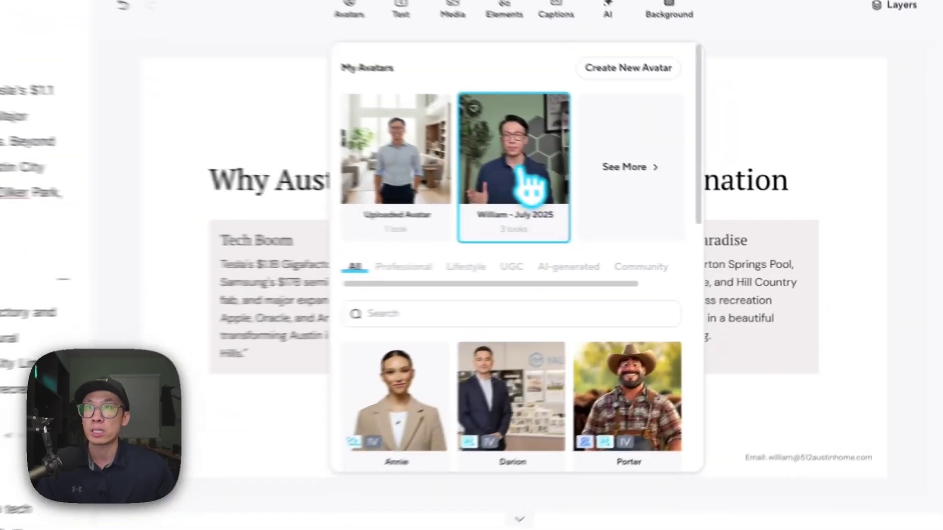
left_click(663, 221)
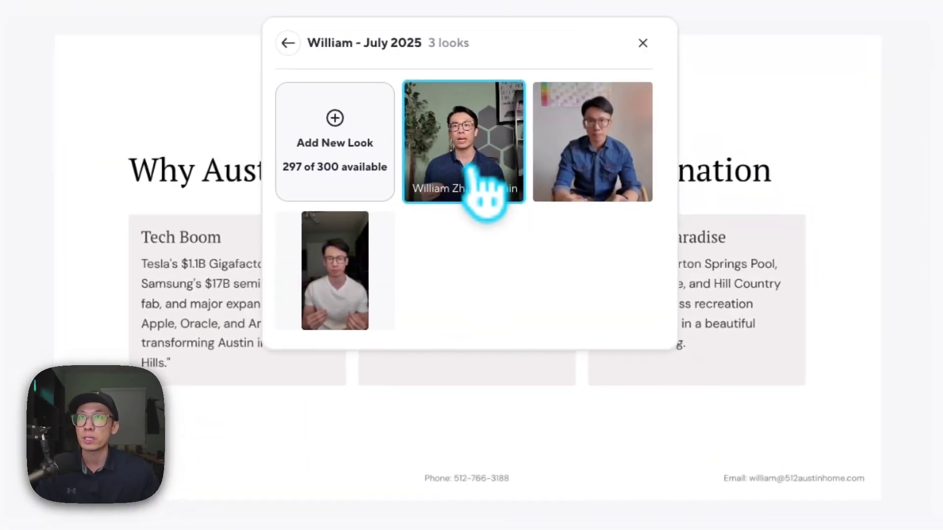
left_click(378, 257)
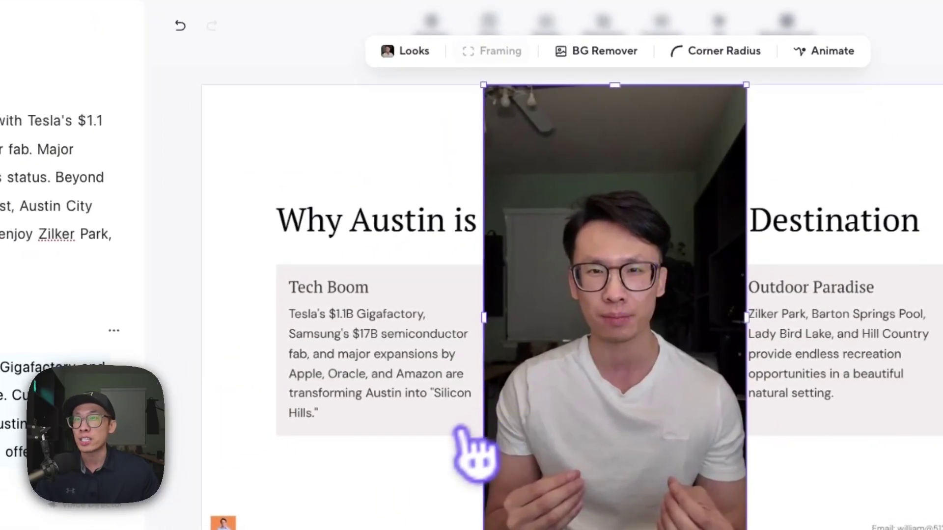
- Remove the avatar's background and move it to the slide's right side
mouse_move(644, 337)
left_mouse_down()
mouse_move(671, 333)
mouse_move(639, 328)
left_mouse_up()
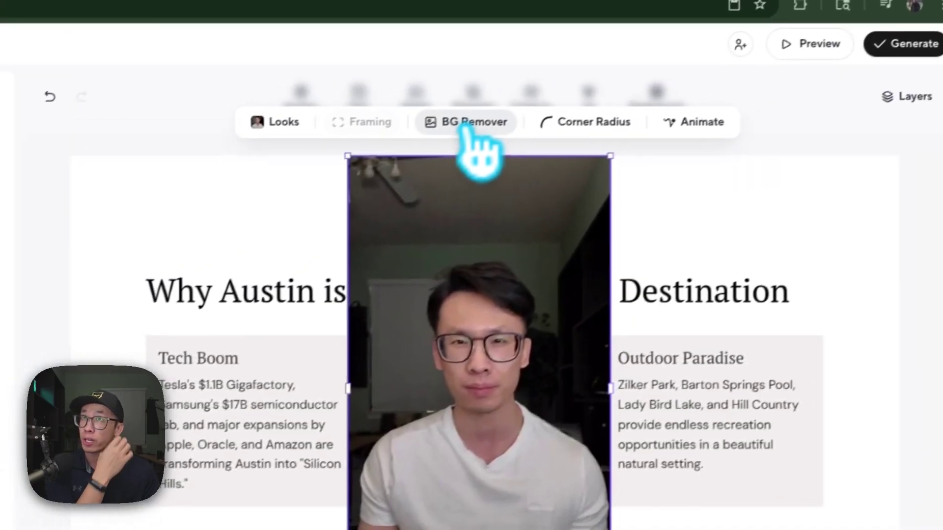
left_click(580, 61)
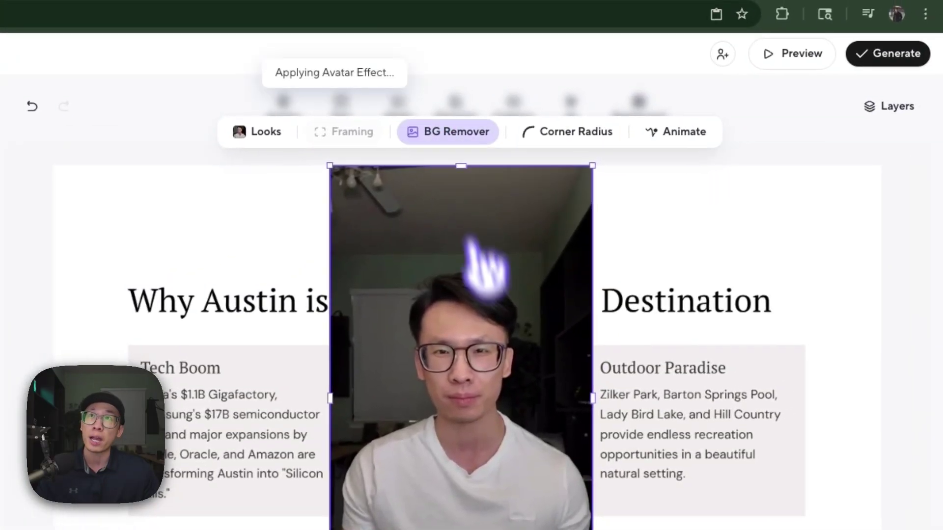
left_click_drag(509, 385, 791, 381)
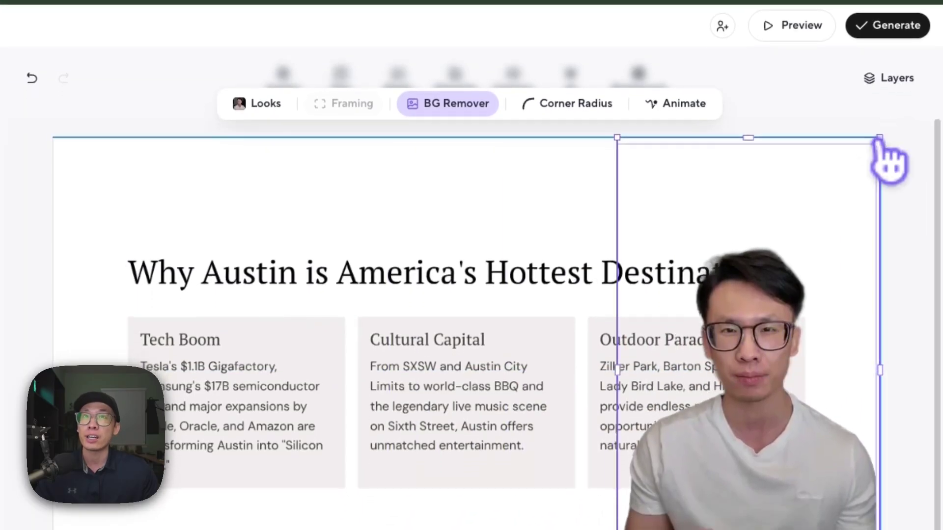
- Shrink the avatar into the lower-right corner and check its Corner Radius setting
left_click_drag(879, 166, 744, 348)
left_click_drag(739, 315, 695, 374)
left_click_drag(669, 512, 617, 515)
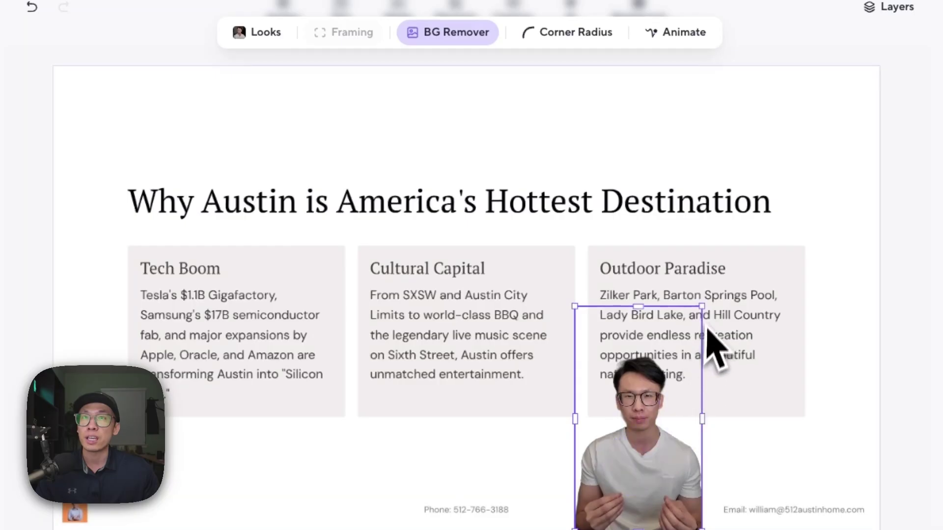
left_click_drag(702, 306, 678, 348)
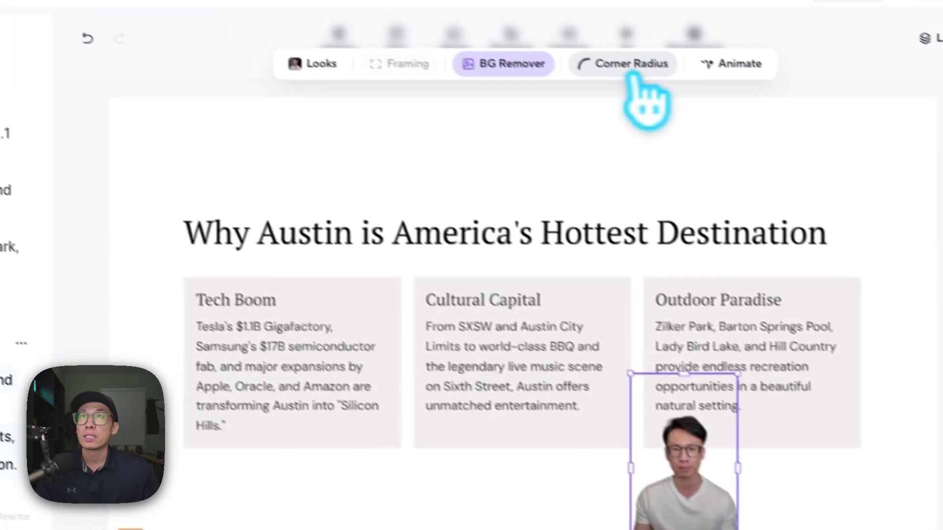
left_click(584, 33)
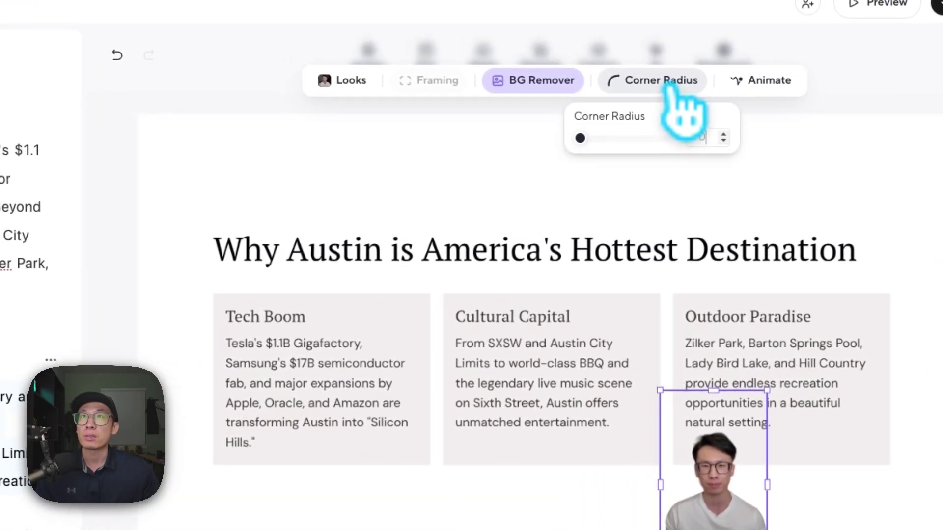
left_click(538, 273)
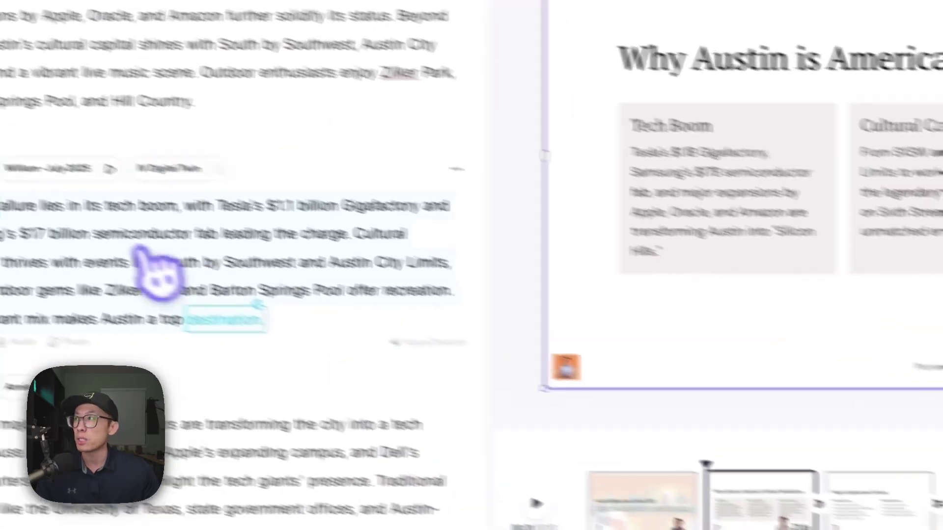
left_click(64, 280)
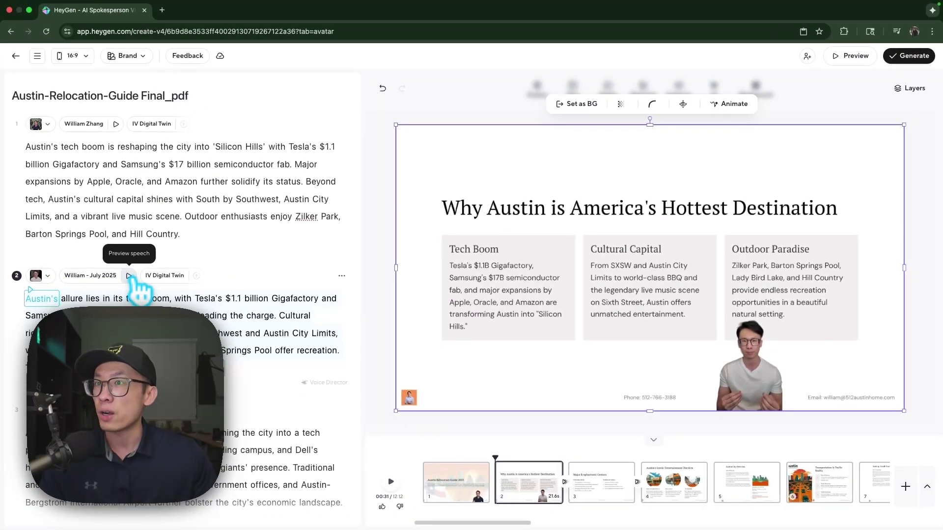
- Preview scene 2's narration, then replace 'tech' with 'economic and tech' in its script
left_click(129, 276)
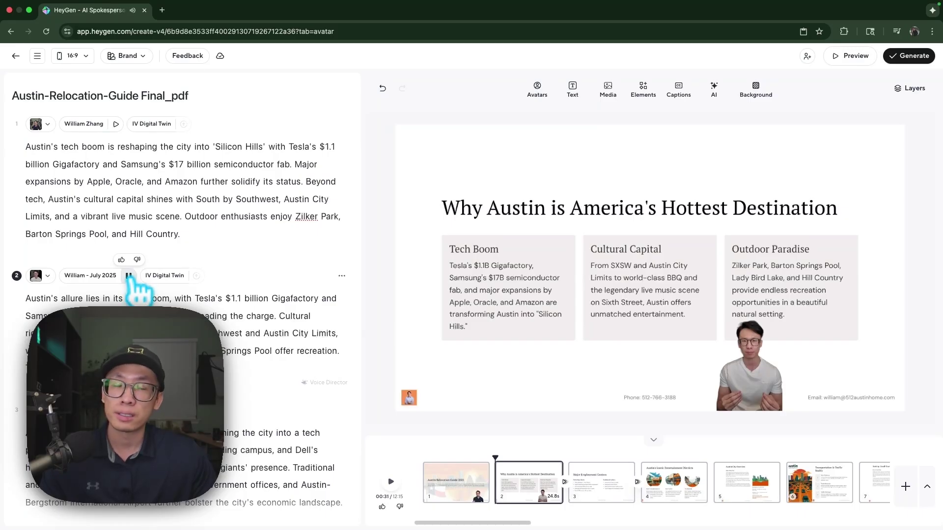
left_click(129, 275)
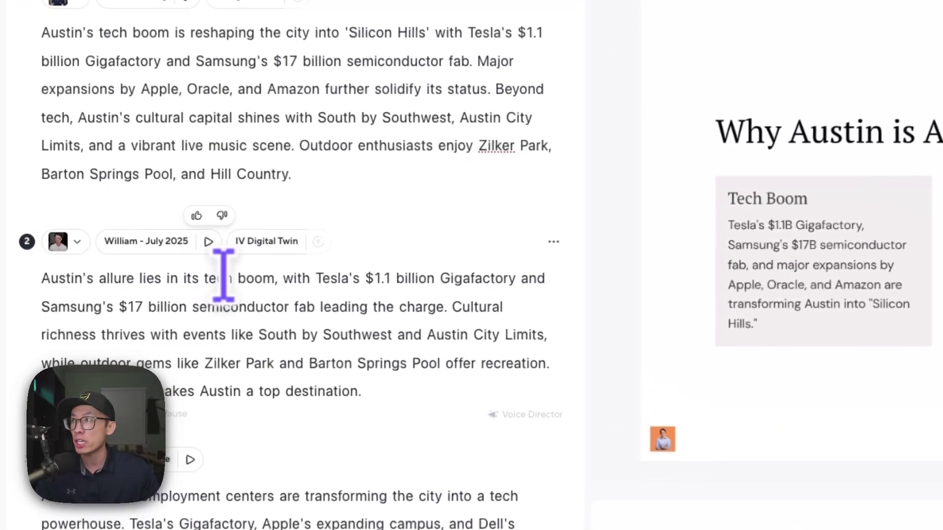
double_click(141, 298)
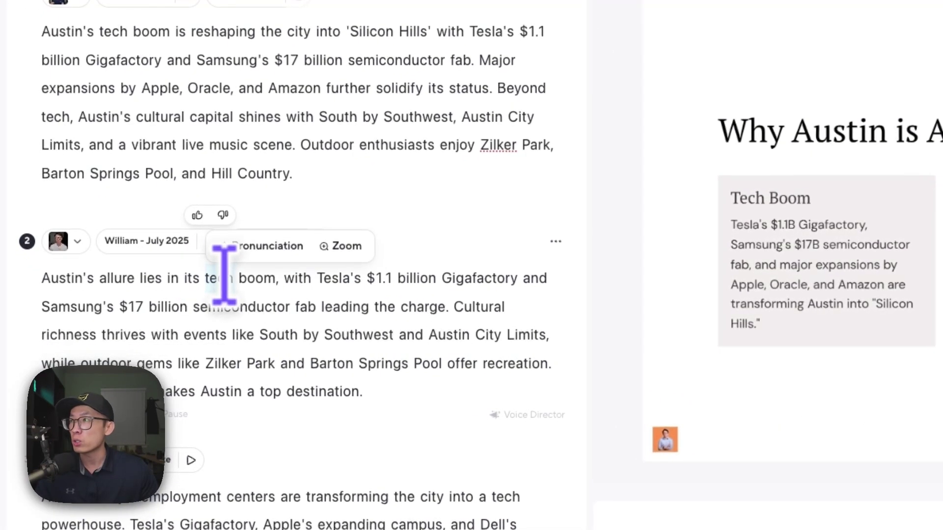
key("BackSpace")
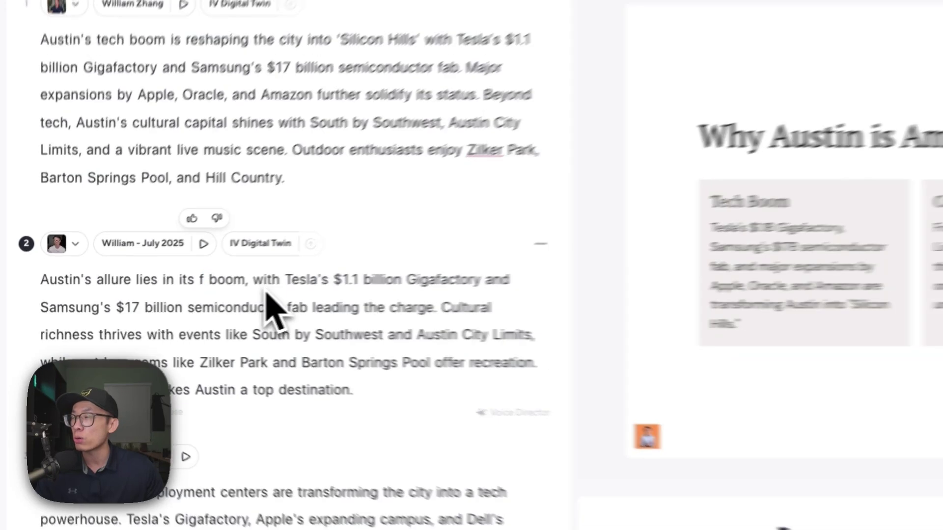
type("econmic and tech")
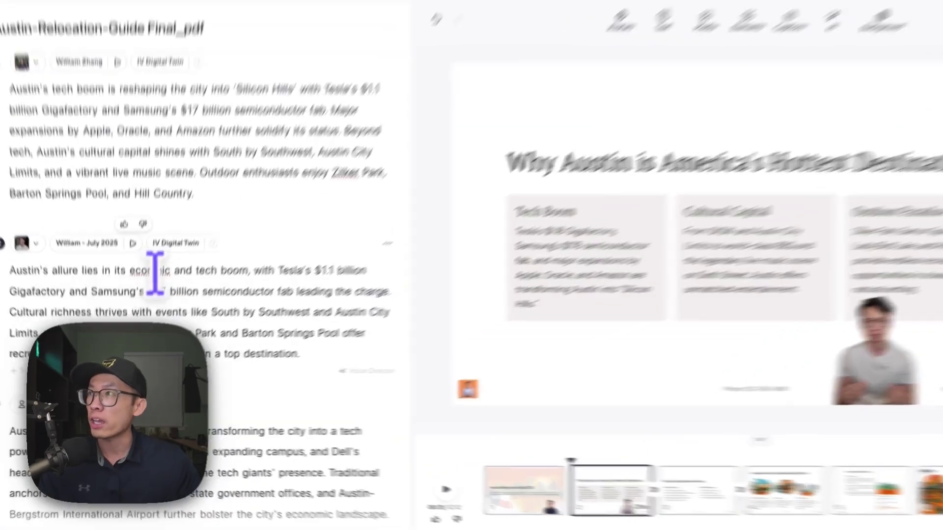
- Correct the misspelled 'econmic' to 'economic' and replay scene 2's narration
right_click(146, 299)
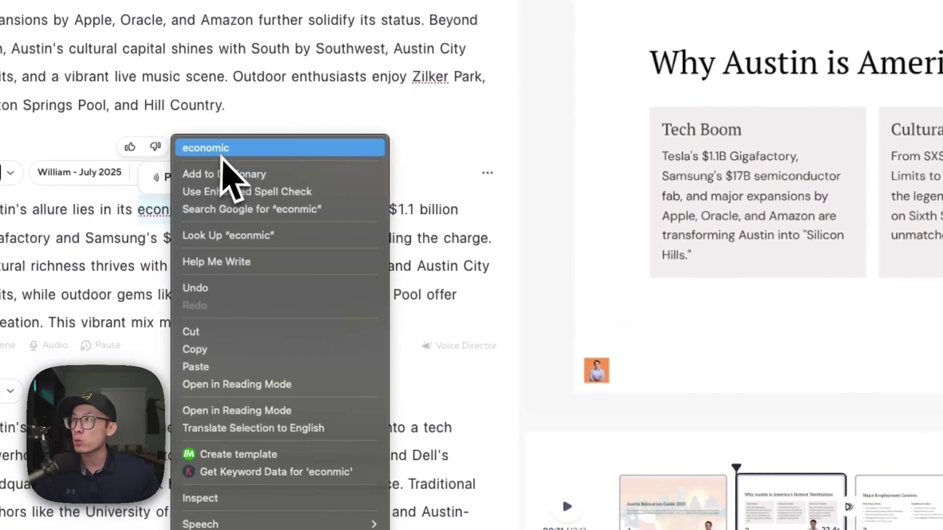
left_click(174, 261)
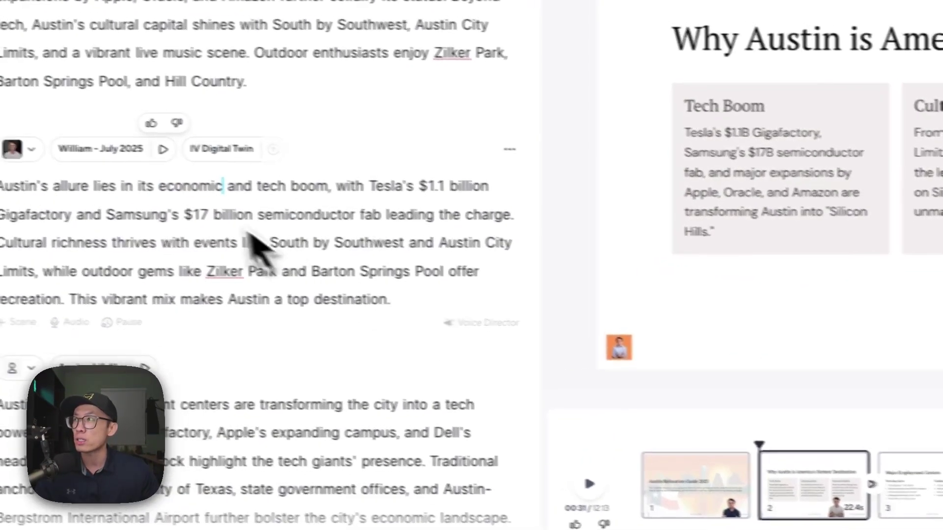
left_click(205, 154)
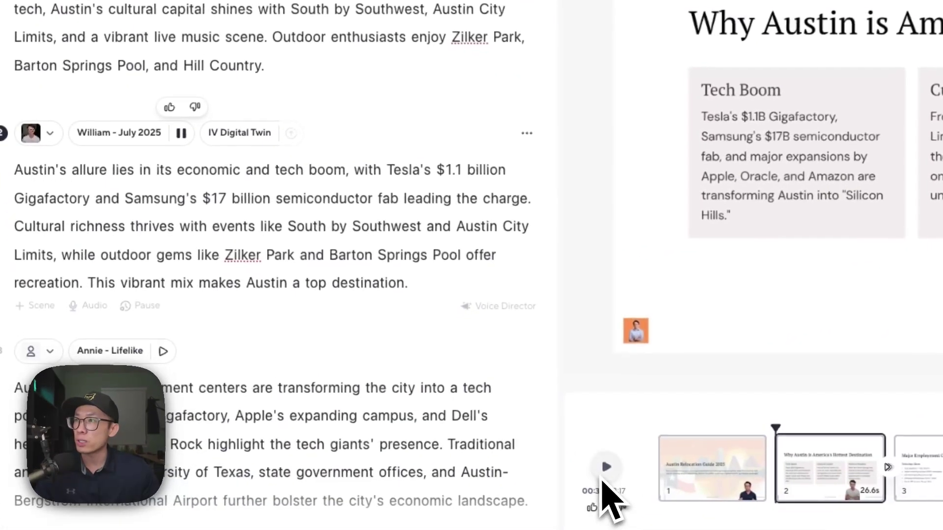
left_click(129, 275)
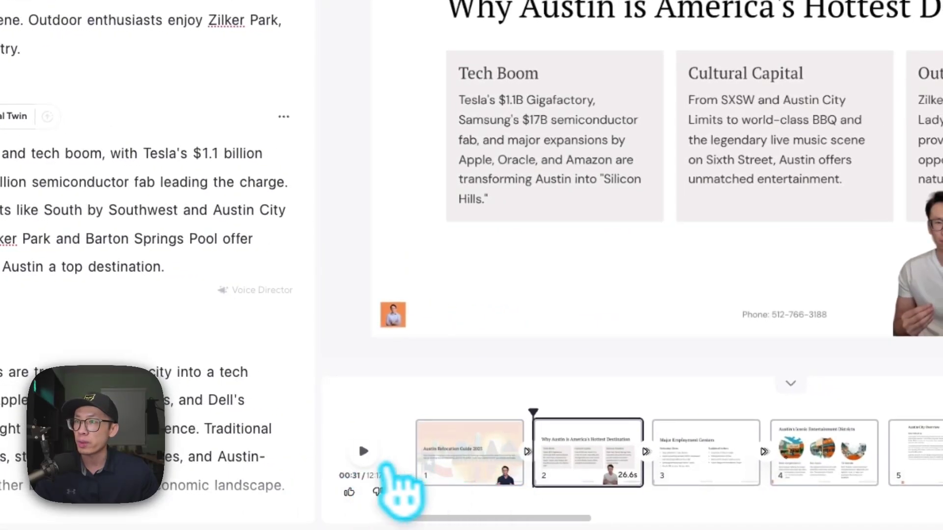
left_click(363, 451)
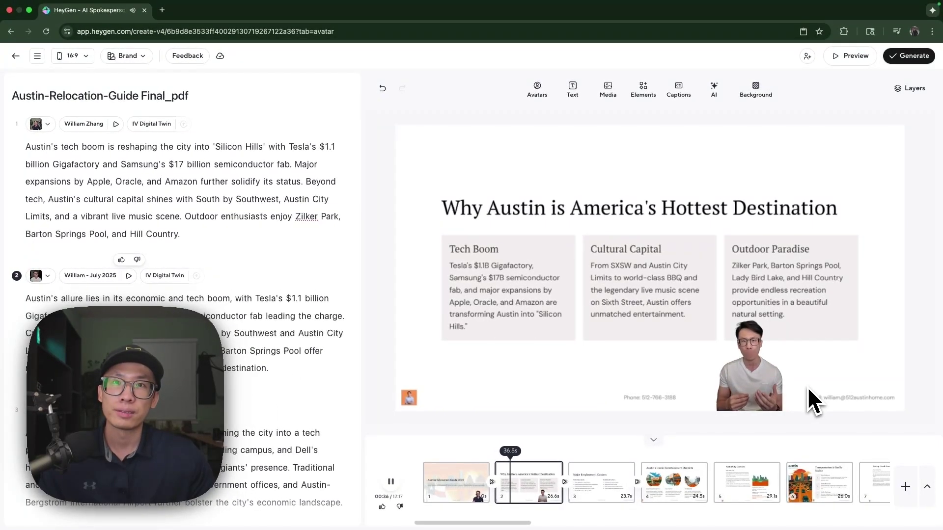
left_click(390, 481)
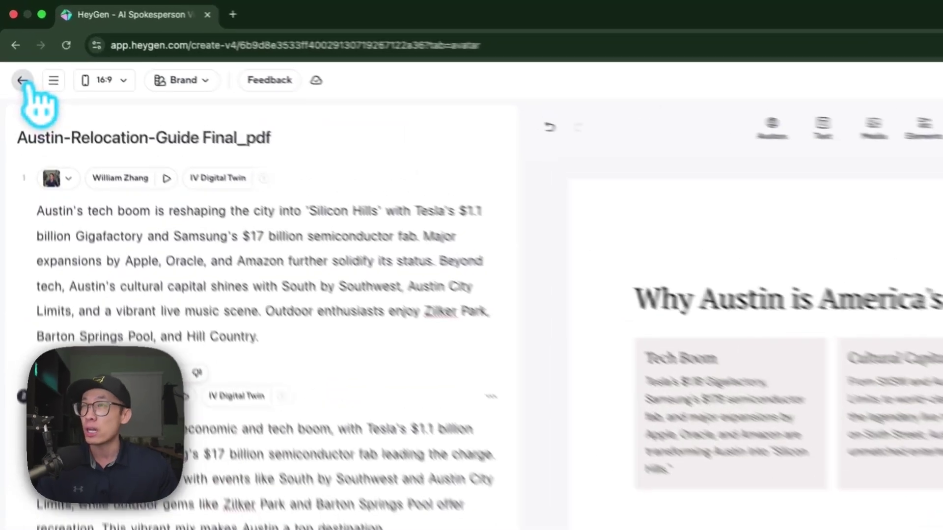
- Return home and open the New Home Advantage Video Agent chat to review its approved plan
left_click(16, 56)
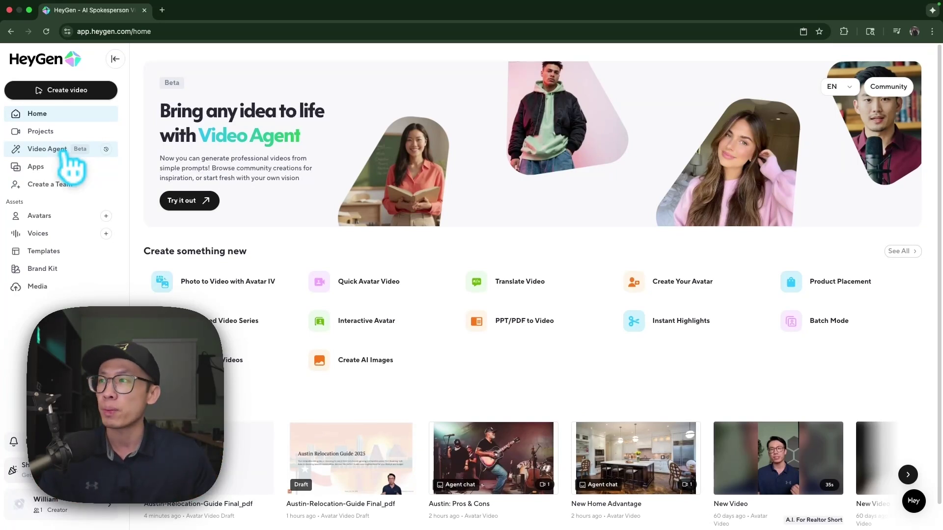
scroll(418, 366, "down", 1)
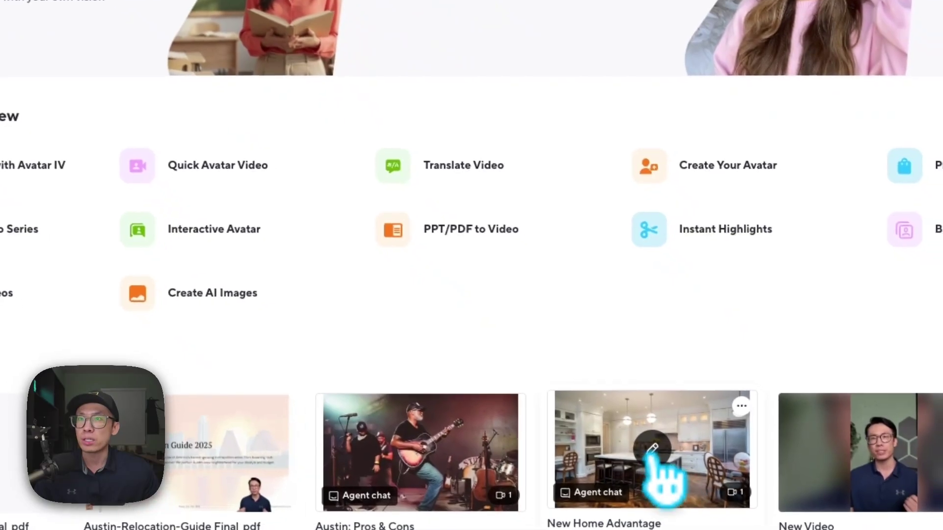
left_click(639, 449)
scroll(403, 197, "up", 3)
scroll(415, 216, "up", 10)
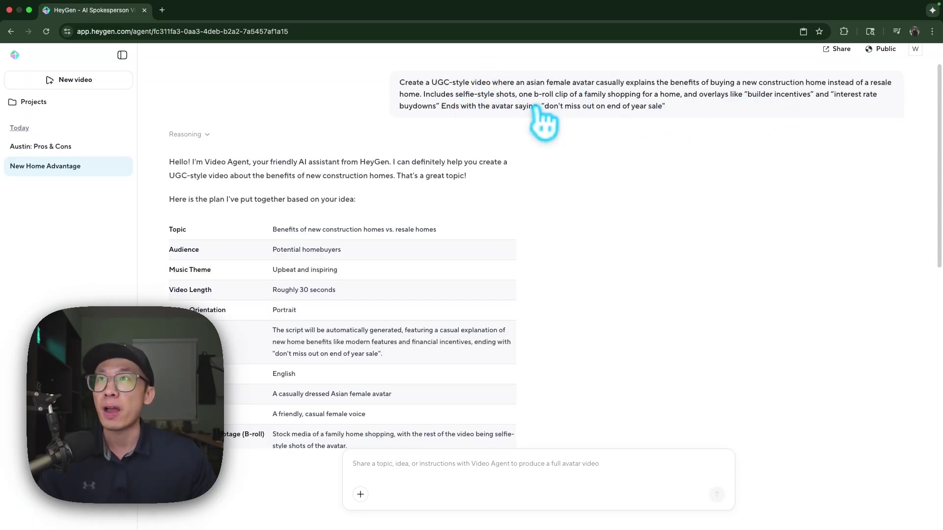
scroll(232, 261, "down", 3)
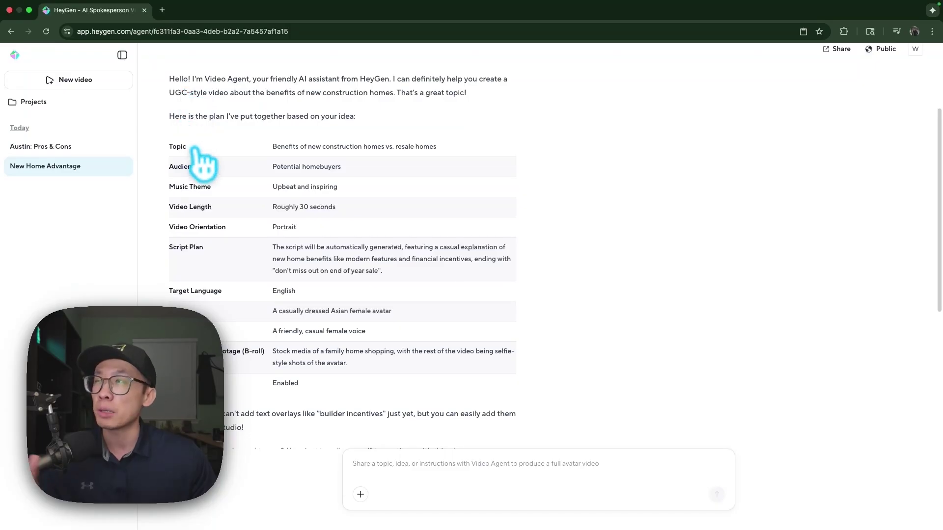
scroll(281, 248, "down", 9)
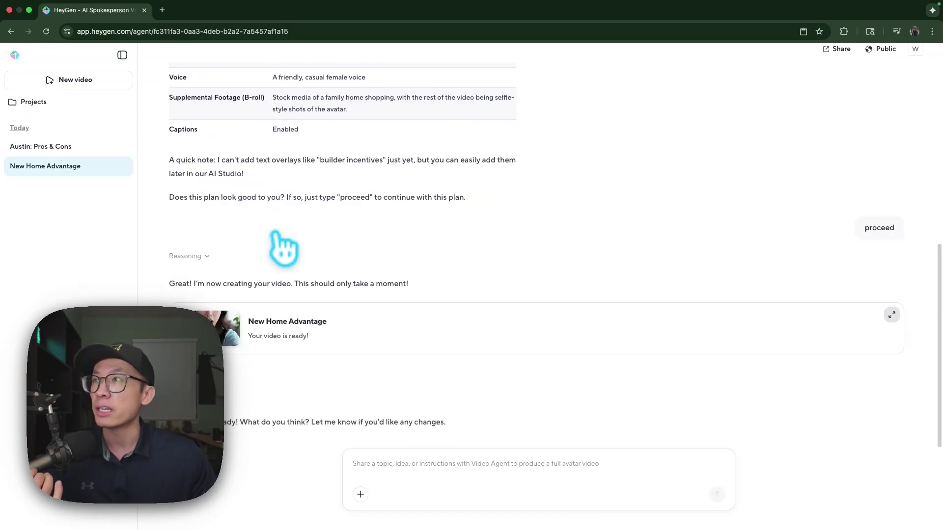
- Open and play the New Home Advantage video, briefly viewing it full screen
left_click(227, 354)
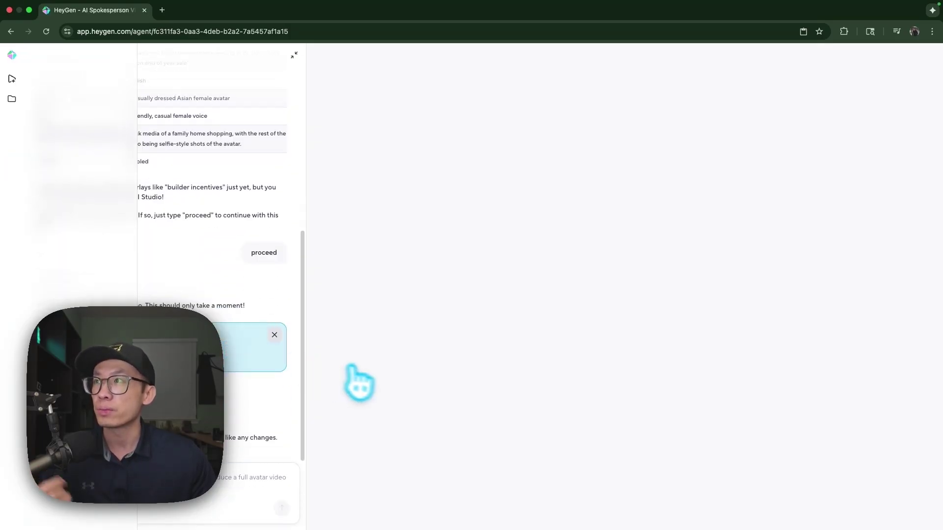
left_click(523, 495)
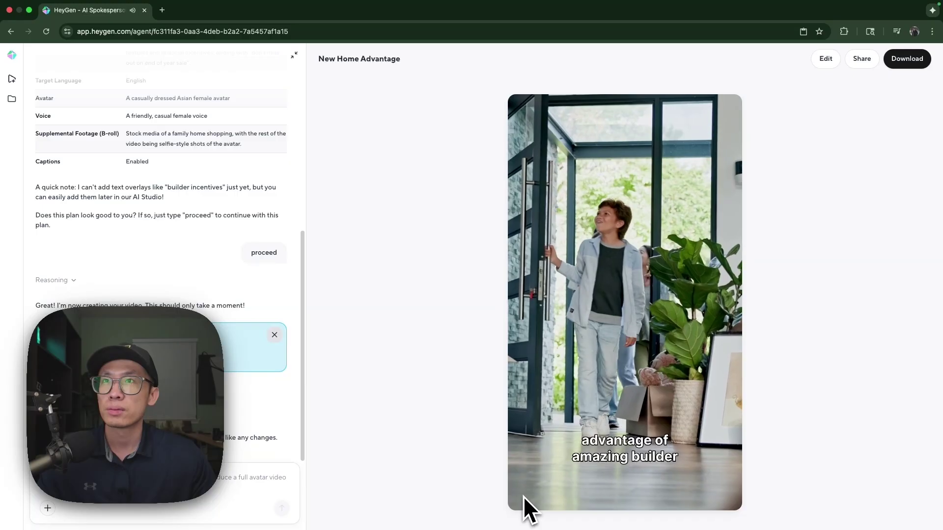
mouse_move(523, 496)
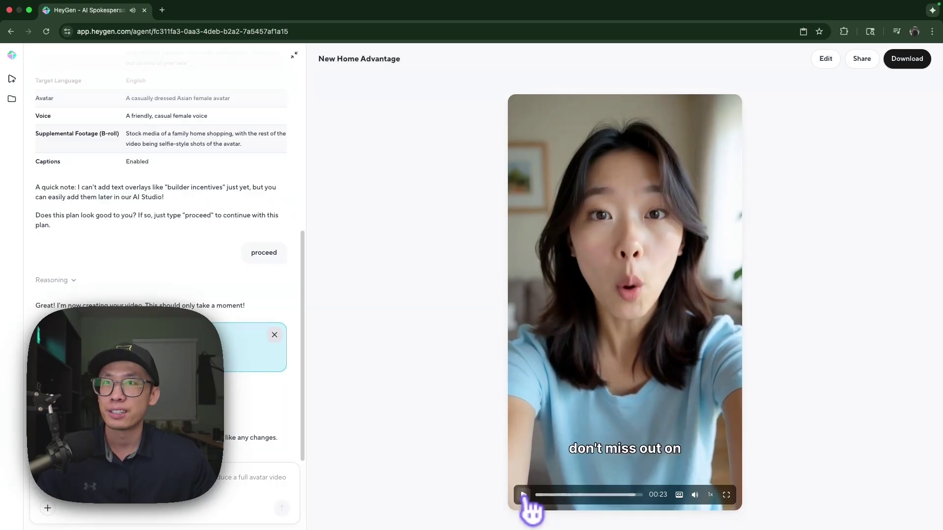
double_click(530, 508)
key("Escape")
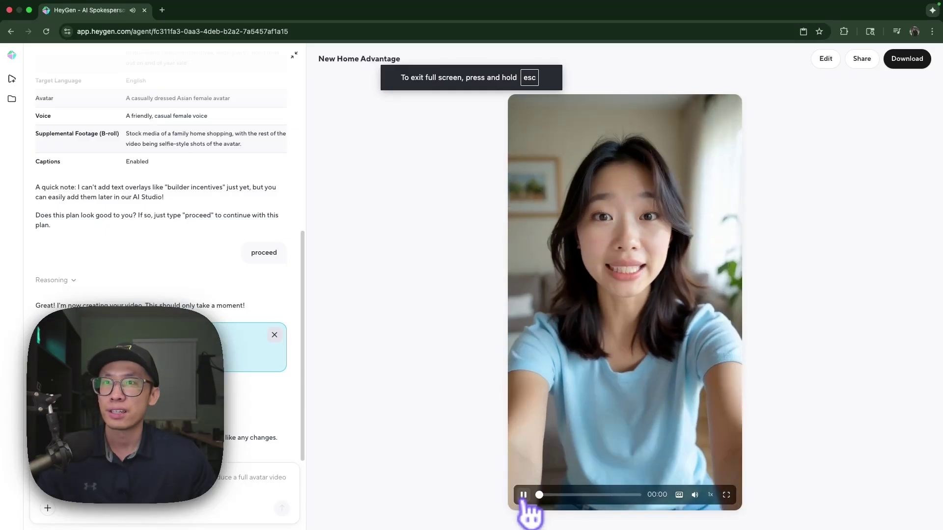
- Replay the video and scrub ahead to the family B-roll around 0:18
left_click(524, 495)
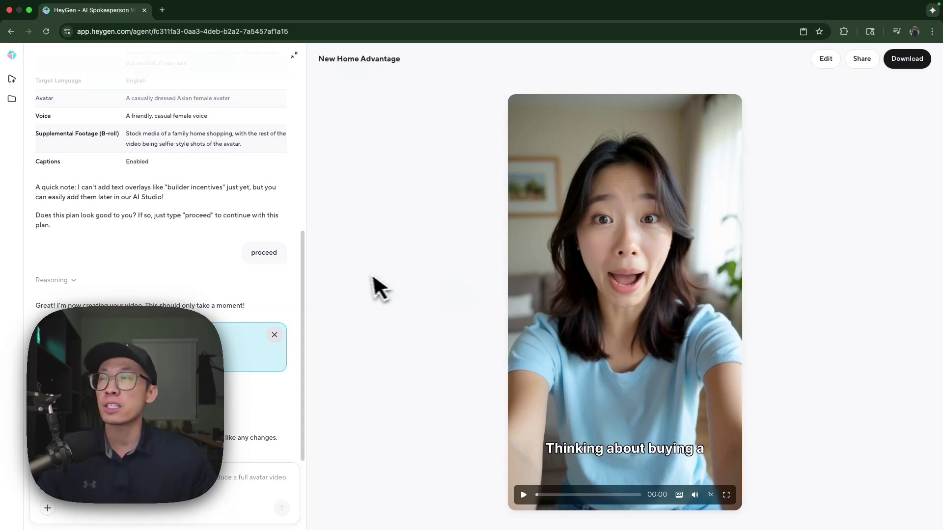
scroll(254, 287, "up", 10)
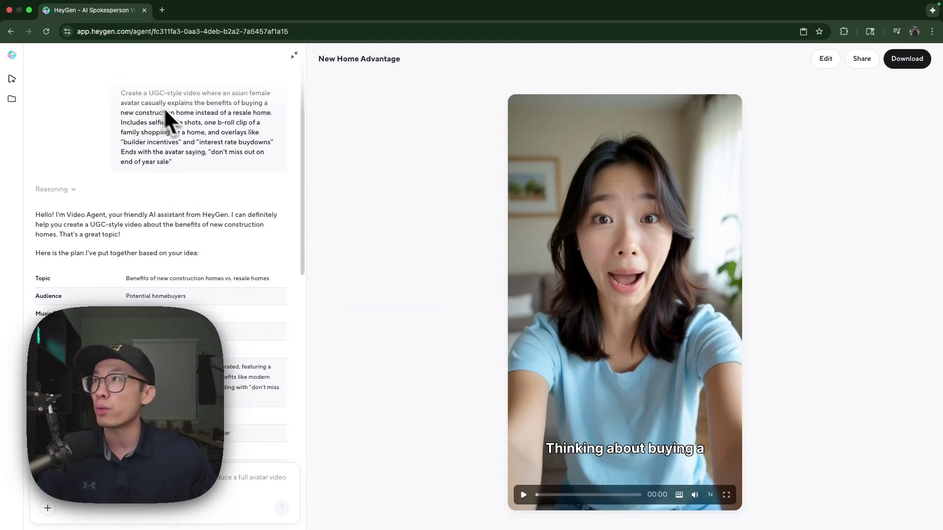
scroll(178, 169, "down", 10)
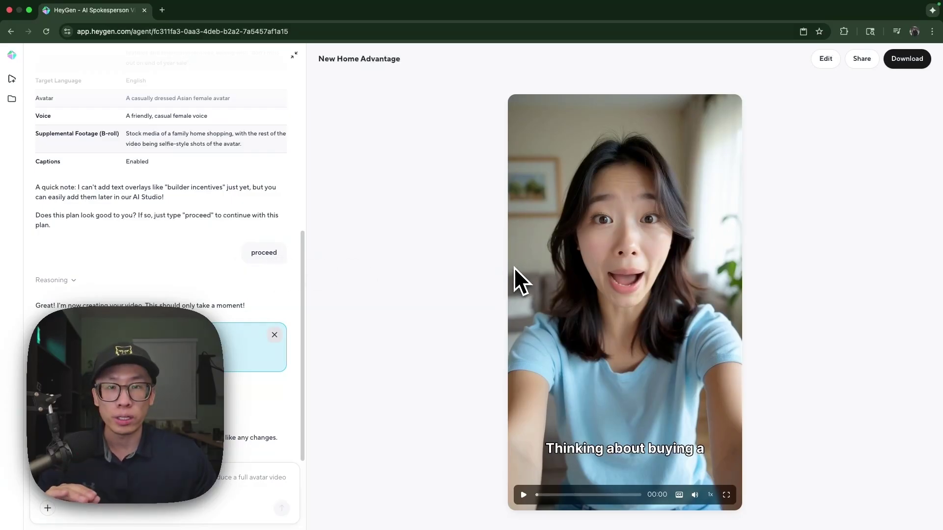
left_click_drag(542, 495, 581, 496)
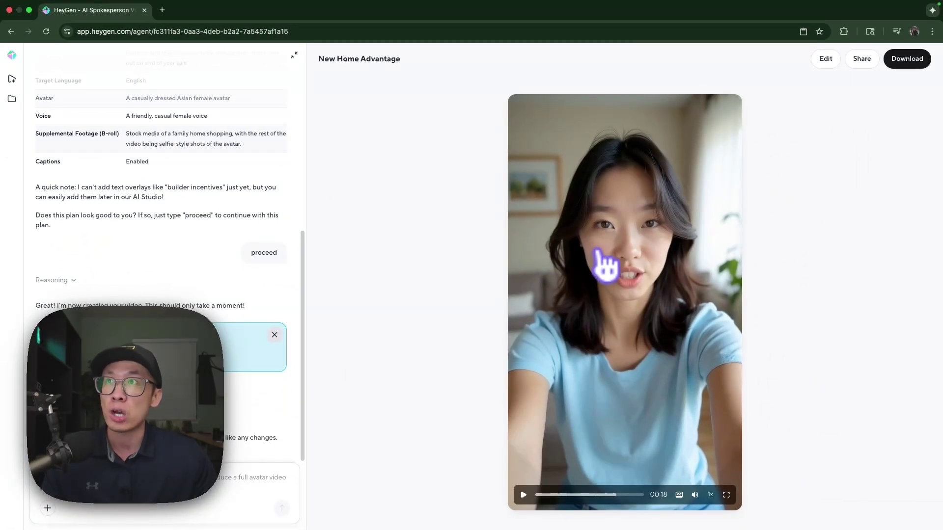
- On the Avatars page, copy the white-shirt look's Avatar ID from its menu, then go Home
left_click(12, 55)
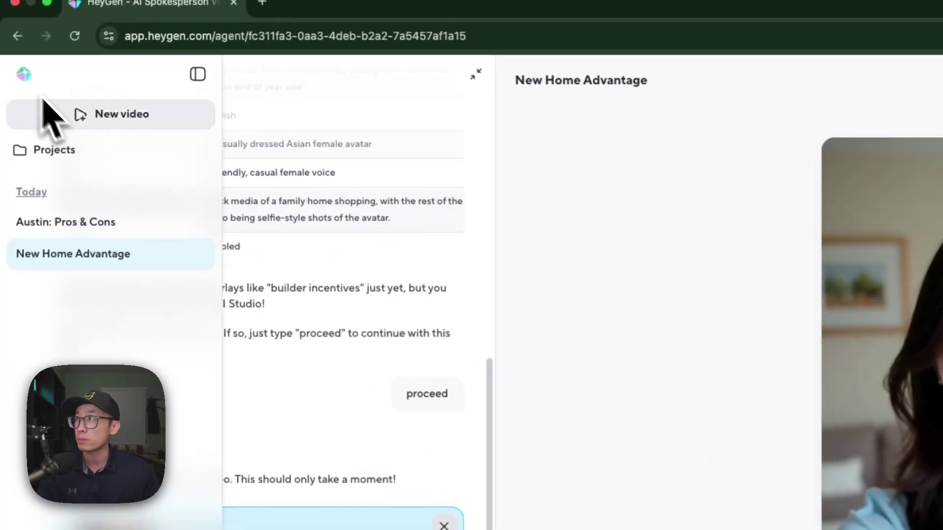
left_click(24, 74)
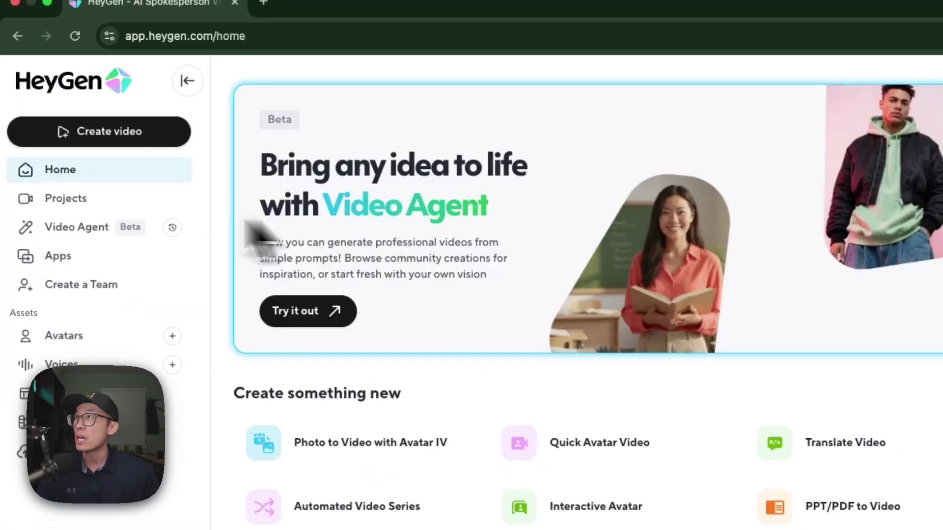
left_click(69, 337)
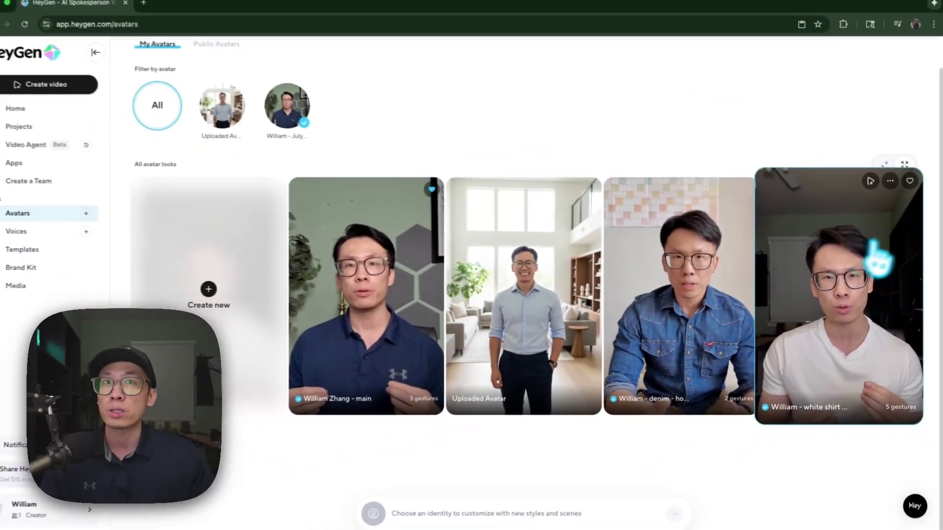
left_click(890, 181)
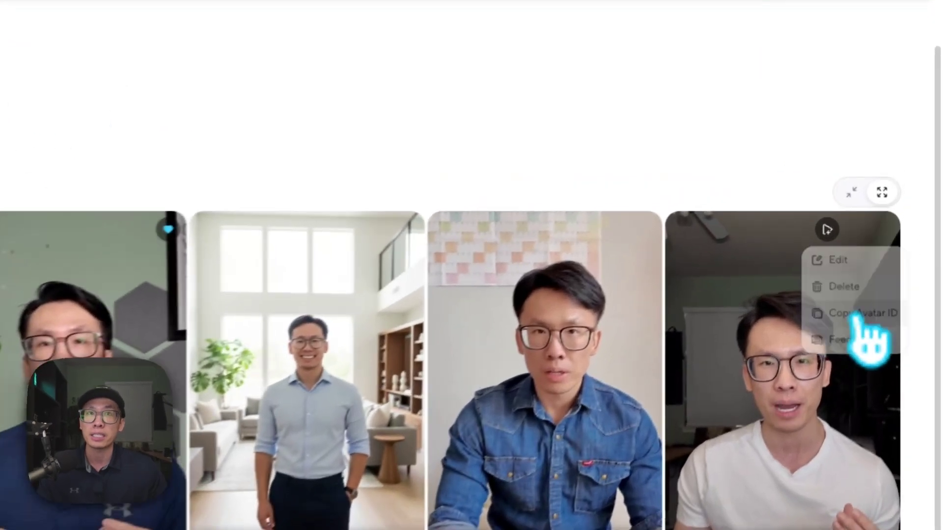
left_click(890, 247)
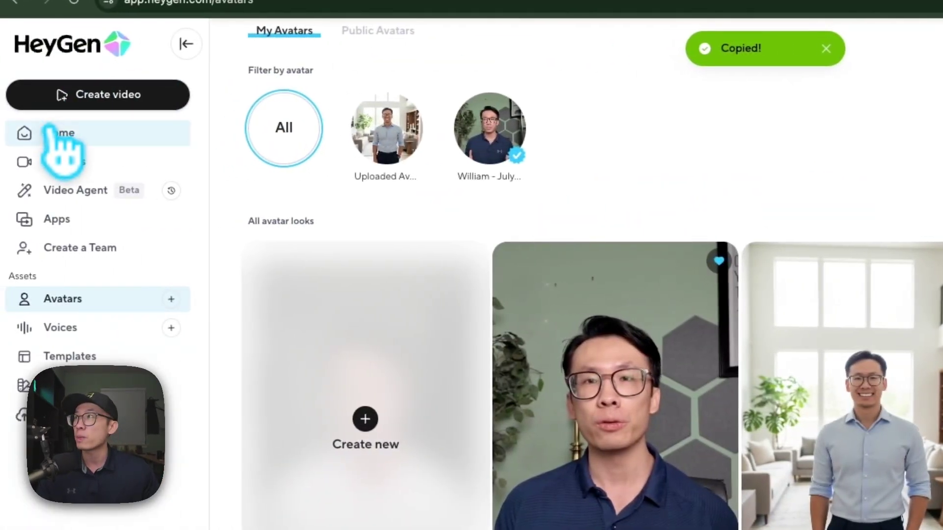
left_click(54, 131)
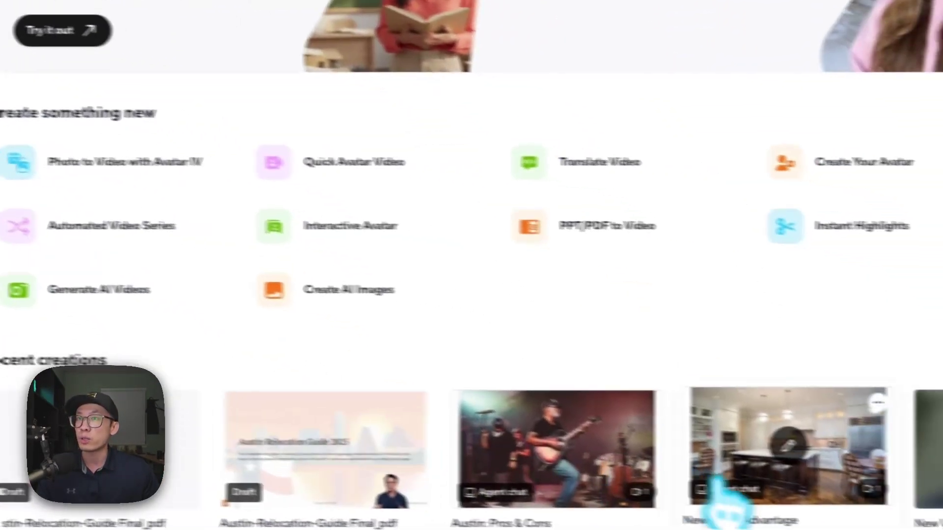
- Open Austin: Pros & Cons and highlight the original request and the avatar-ID reply
left_click(499, 437)
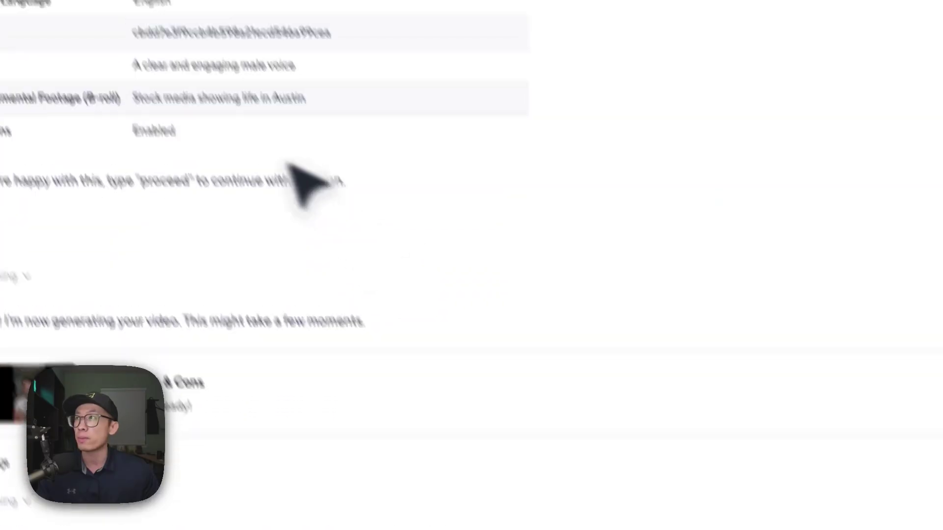
scroll(245, 273, "up", 10)
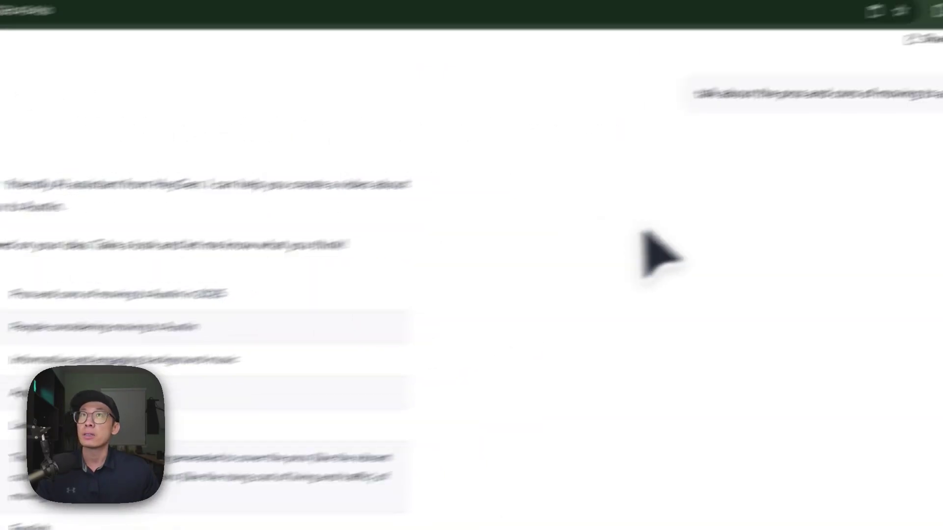
left_click_drag(541, 132, 863, 135)
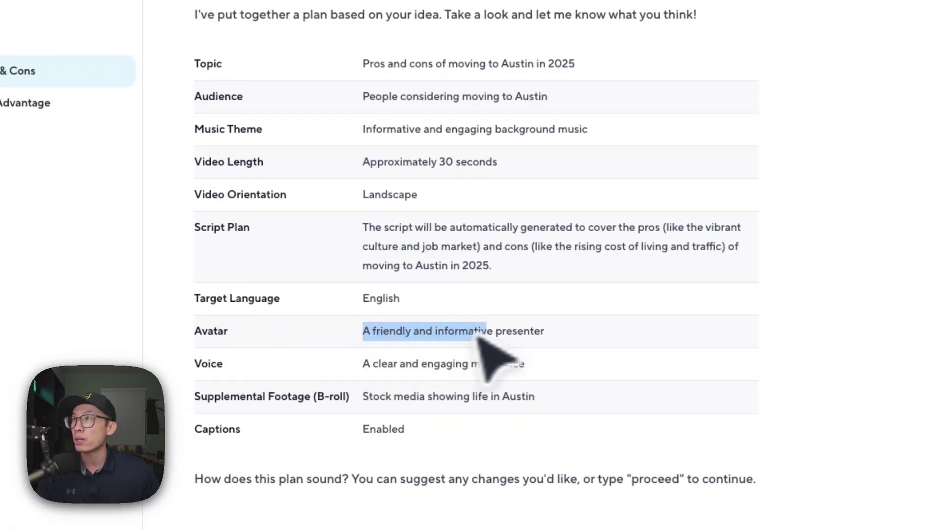
scroll(558, 337, "down", 5)
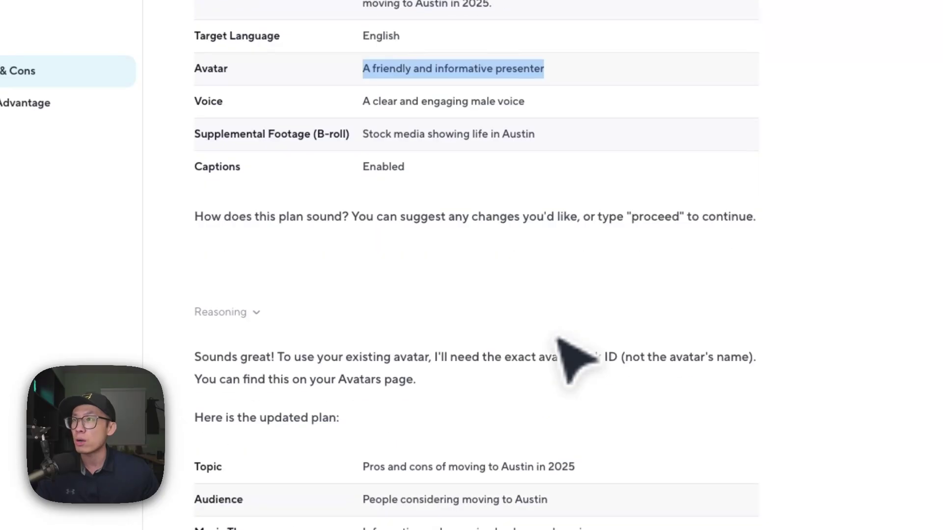
left_click_drag(774, 221, 878, 223)
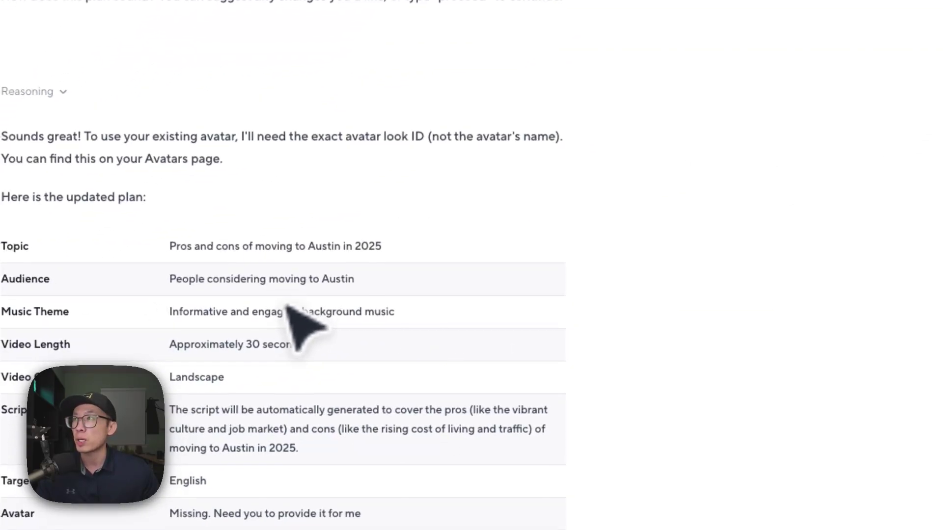
left_click_drag(165, 185, 348, 211)
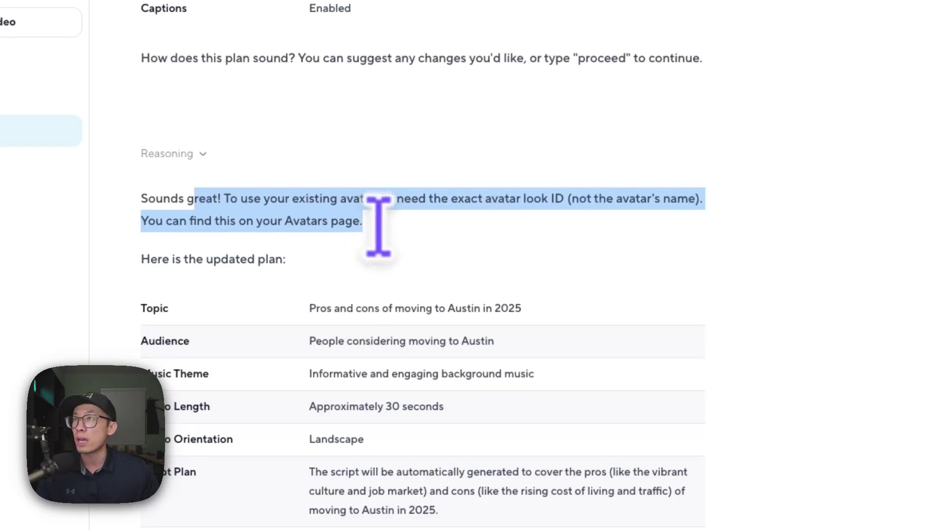
left_click_drag(510, 218, 518, 195)
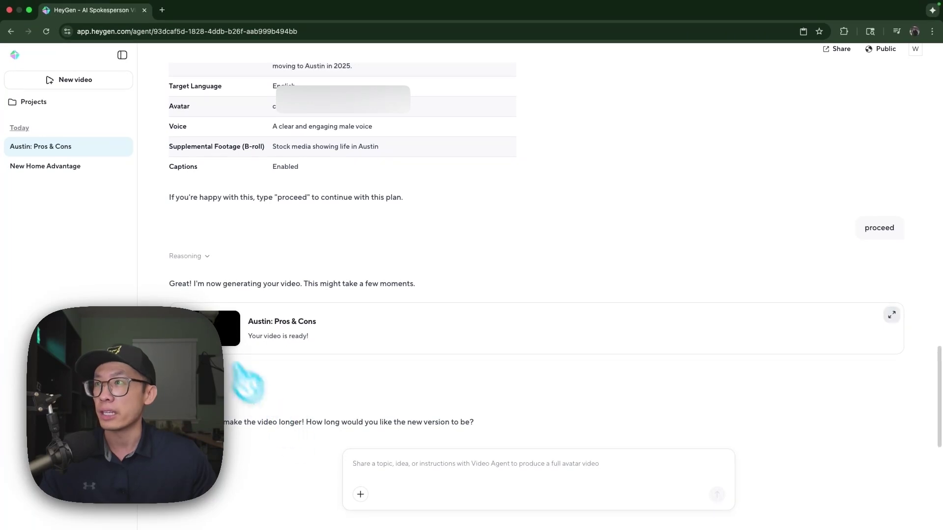
- Play the finished 0:35 video, pause it, and scrub ahead to the closing Learn More clip
left_click(215, 343)
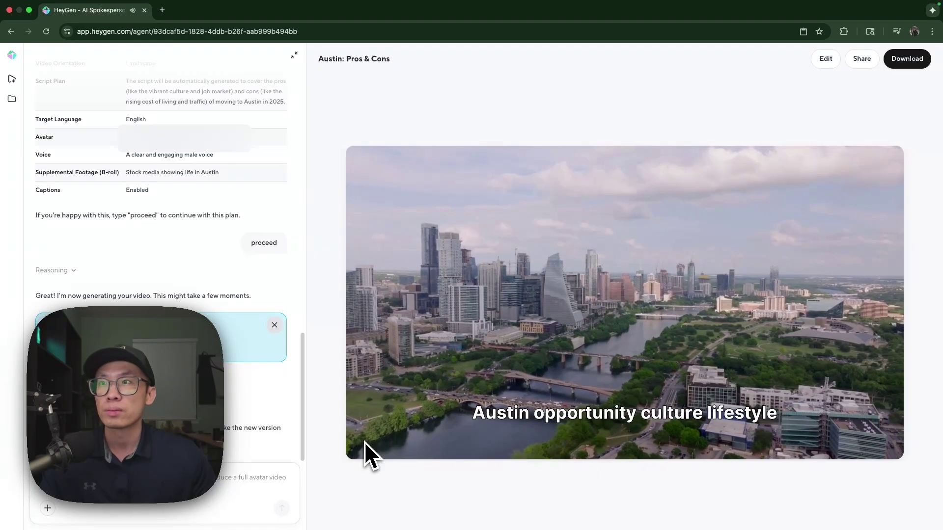
mouse_move(372, 444)
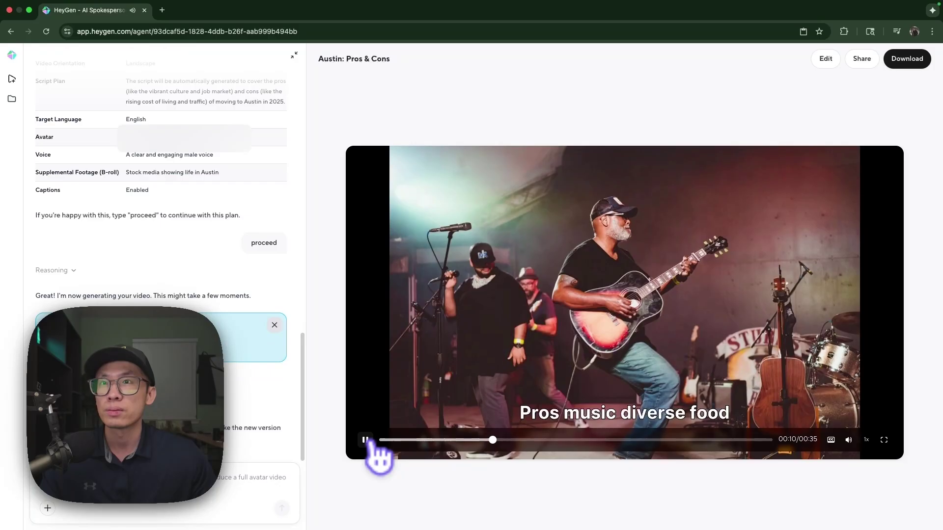
left_click(366, 440)
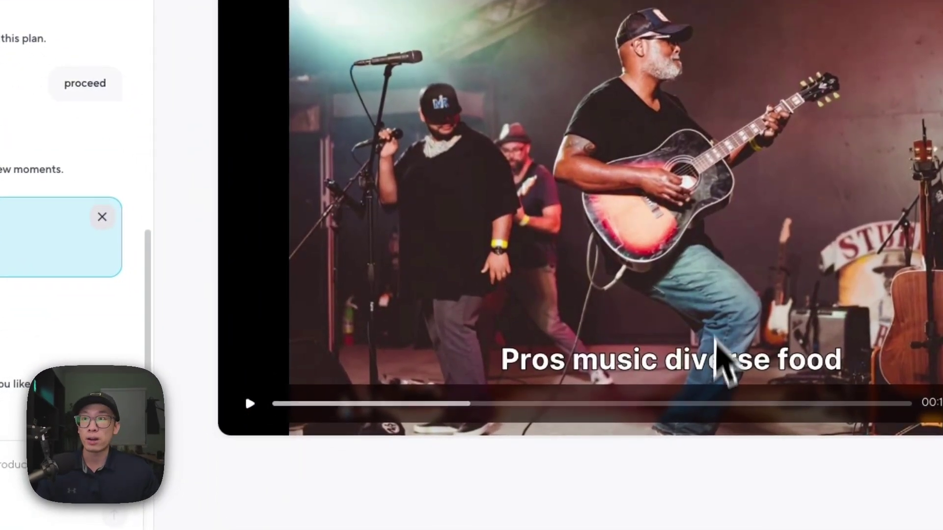
left_click_drag(502, 409, 703, 444)
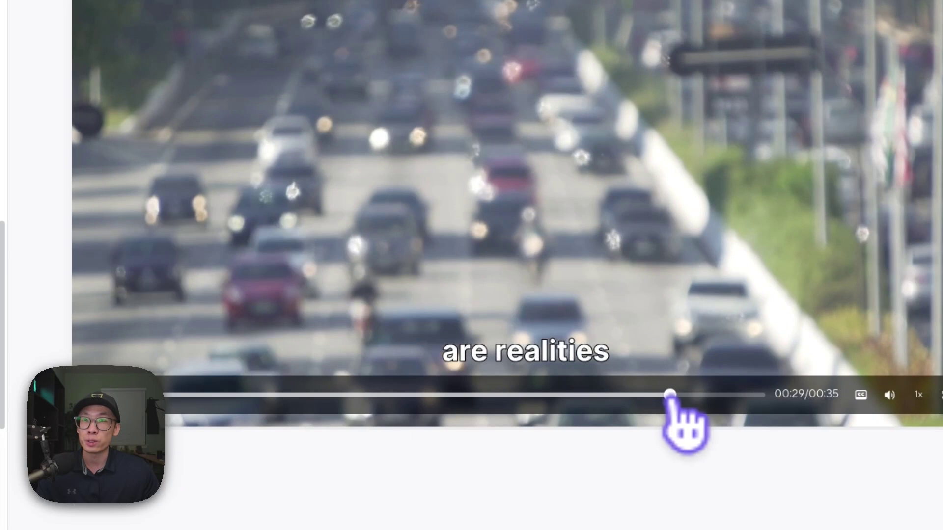
left_click_drag(669, 396, 731, 396)
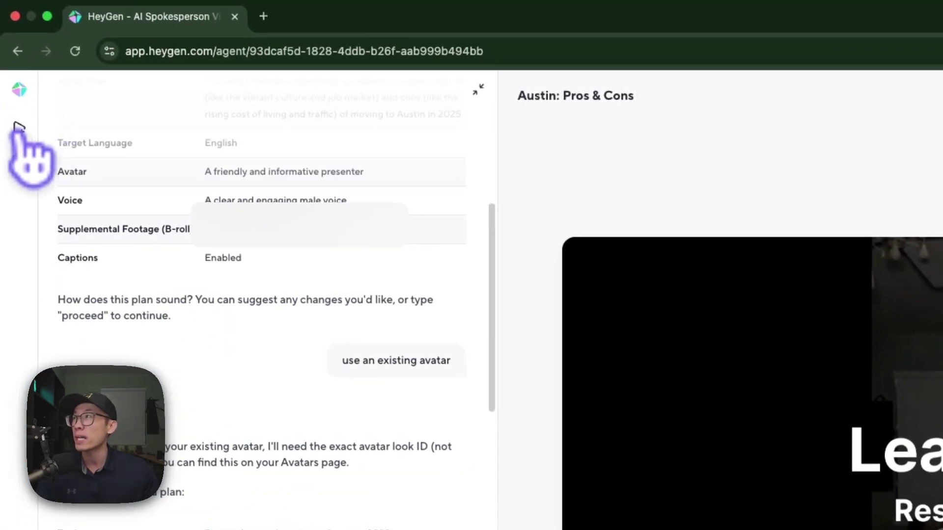
- Start a new 60s portrait video about buying a new construction home in Austin, Texas in 2025
mouse_move(19, 109)
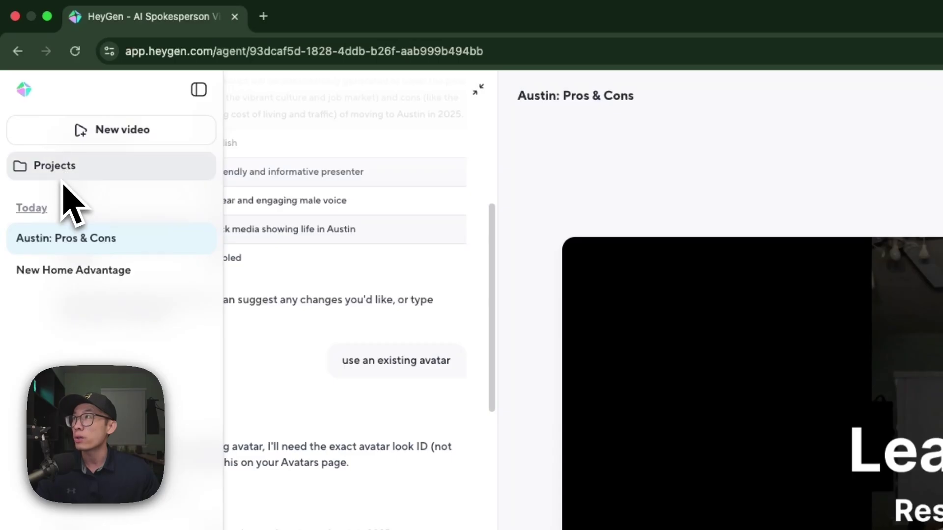
left_click(113, 135)
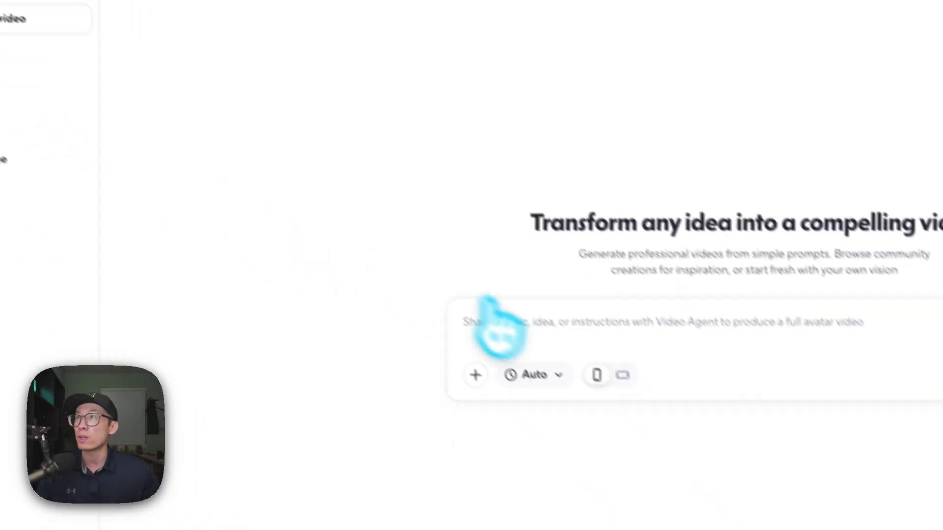
type("create a video on how to buy a new construction home step by step in austin texas in 2025.")
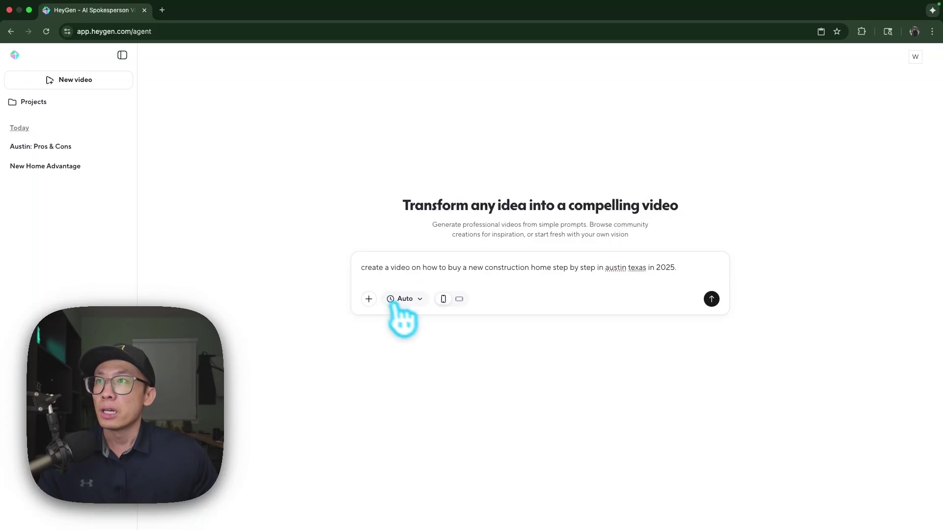
left_click(402, 299)
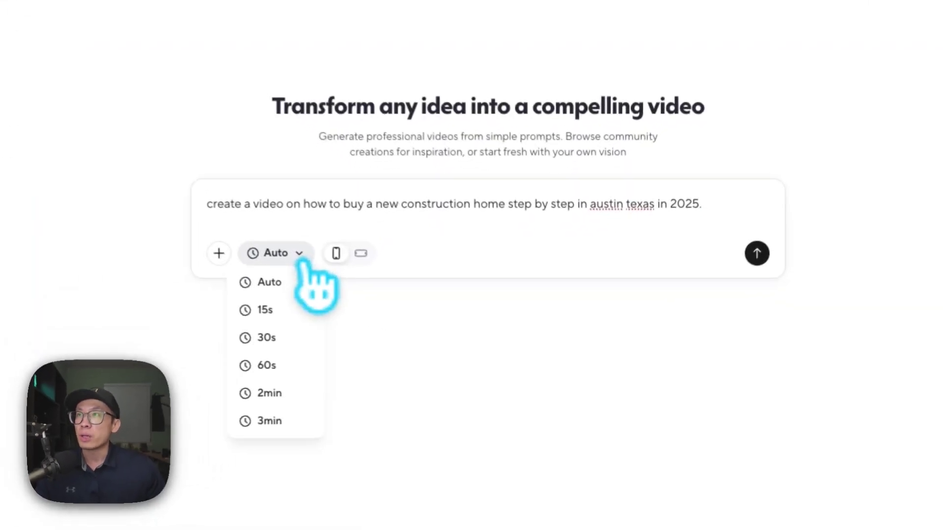
left_click(270, 368)
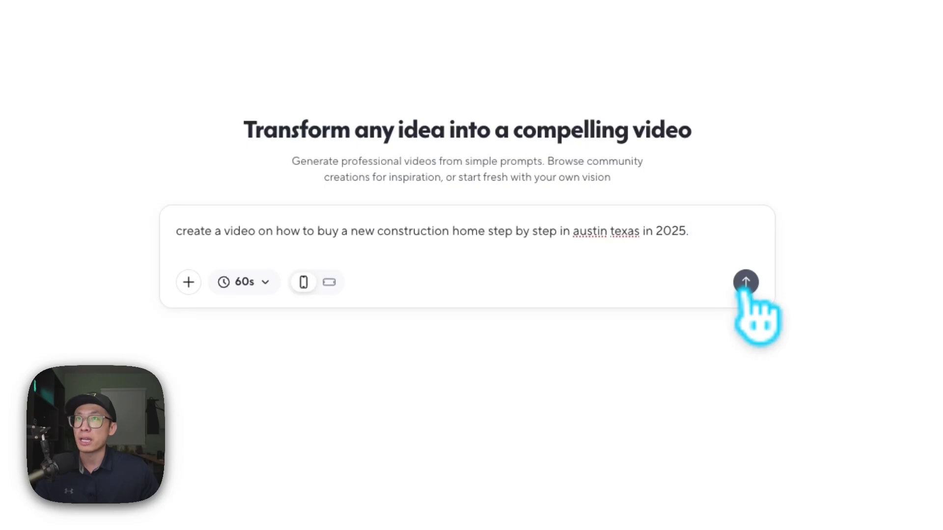
left_click(745, 283)
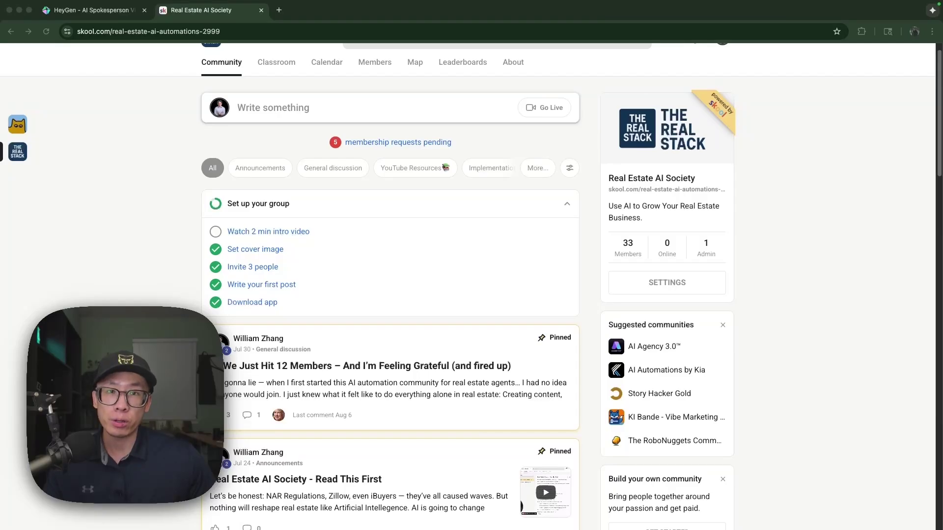
- Browse the Skool community feed and filter it to YouTube Resources posts
scroll(472, 285, "down", 2)
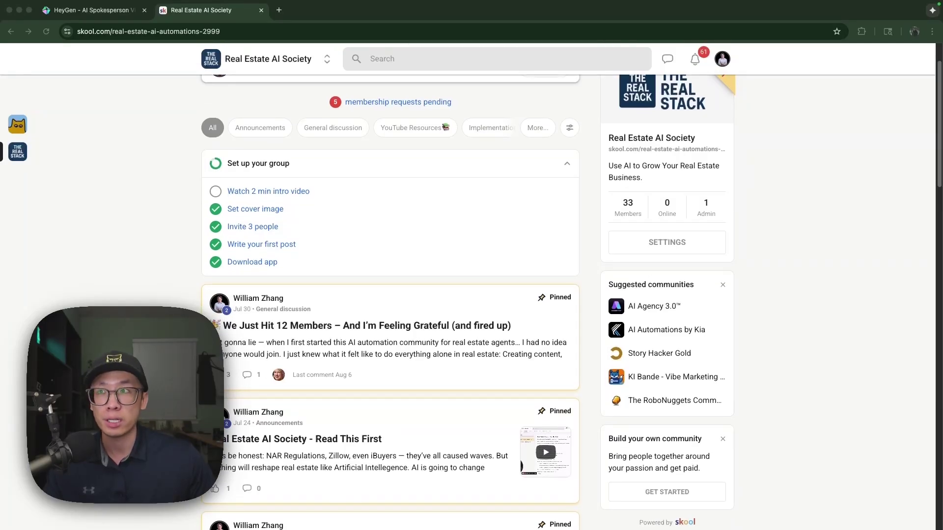
scroll(471, 295, "down", 4)
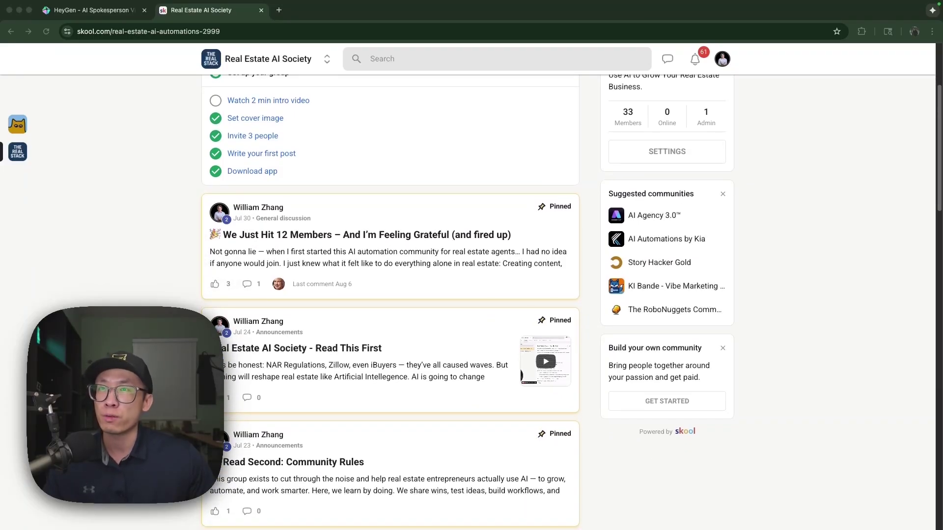
scroll(390, 302, "down", 1)
scroll(279, 205, "down", 3)
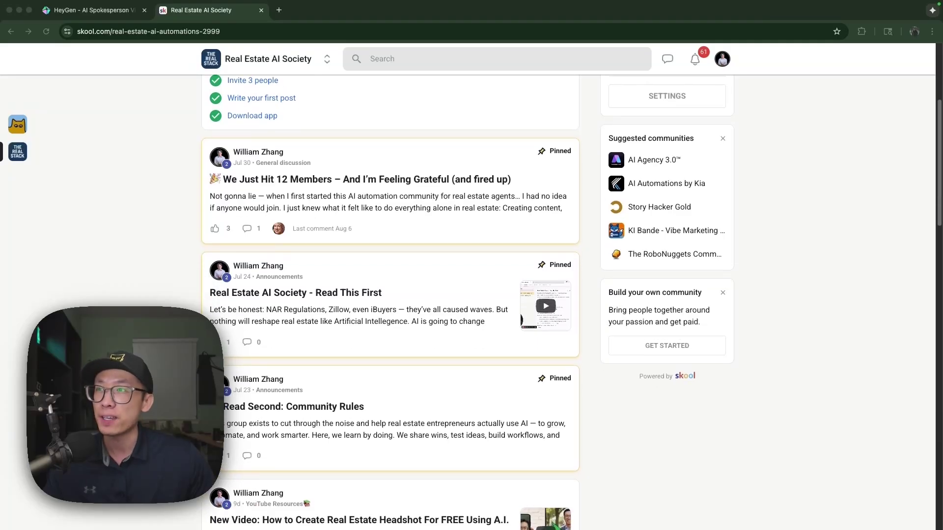
scroll(279, 205, "up", 10)
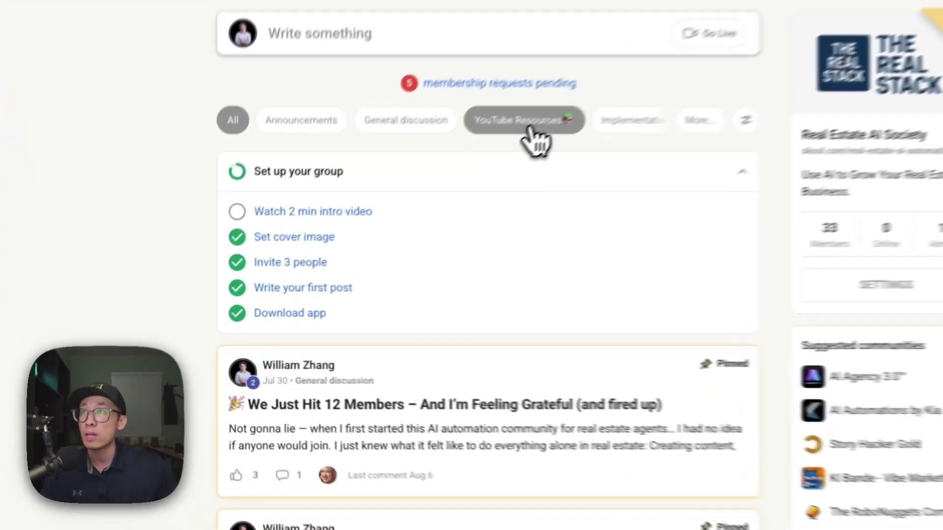
left_click(419, 195)
scroll(538, 277, "down", 3)
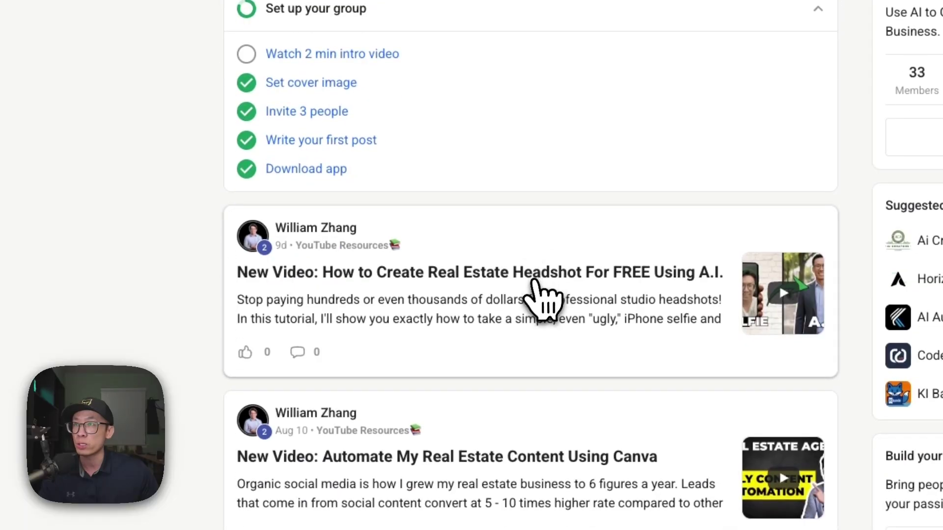
- Read the headshot tutorial post in full, then view the Canva content automation post
left_click(587, 301)
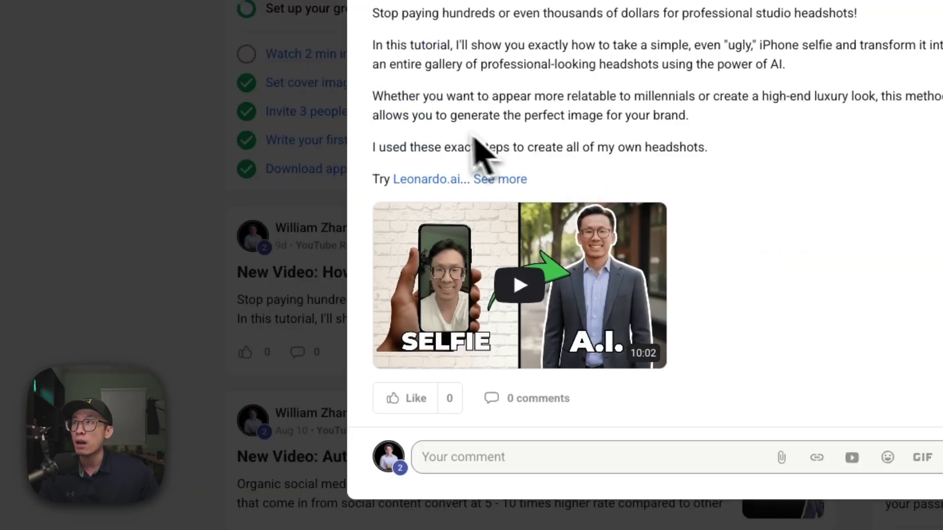
left_click(506, 182)
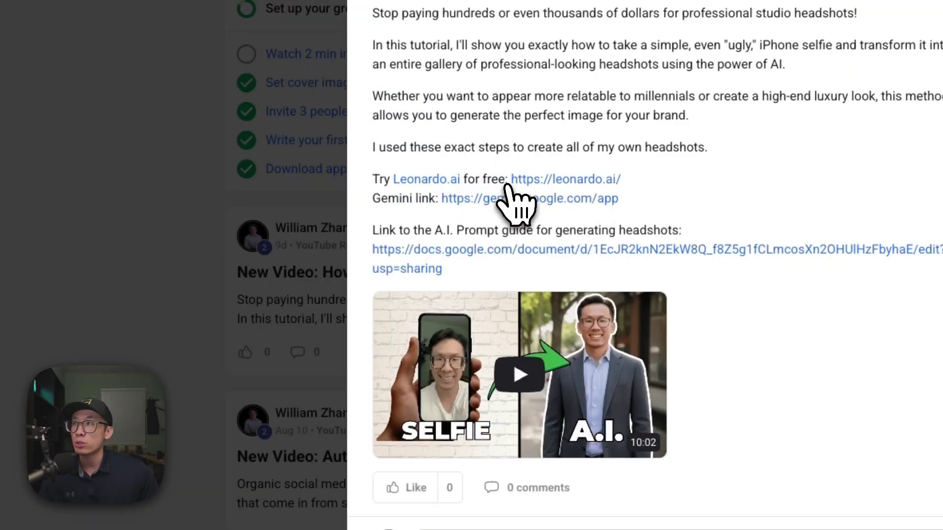
left_click(184, 404)
scroll(320, 471, "down", 3)
left_click(555, 388)
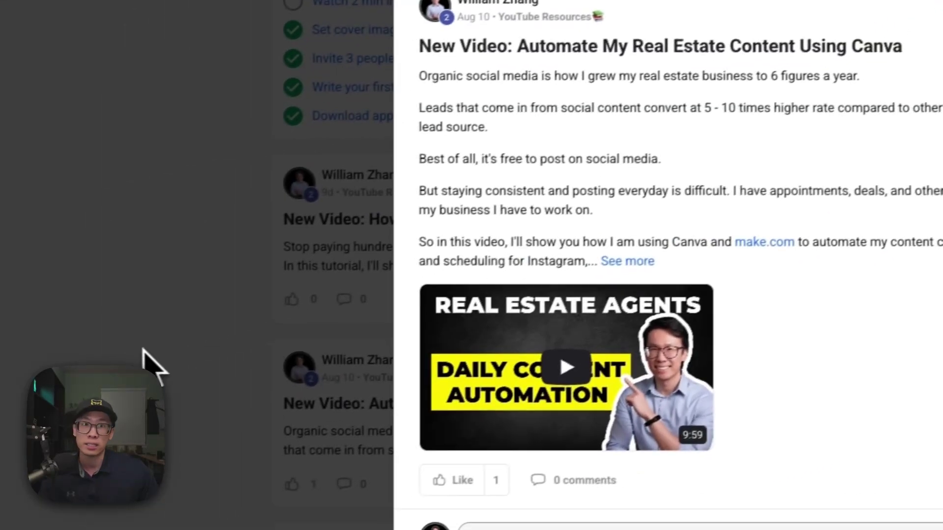
left_click(152, 369)
- View the AI Agent marketing automation post, then return to the HeyGen video agent
scroll(167, 371, "down", 8)
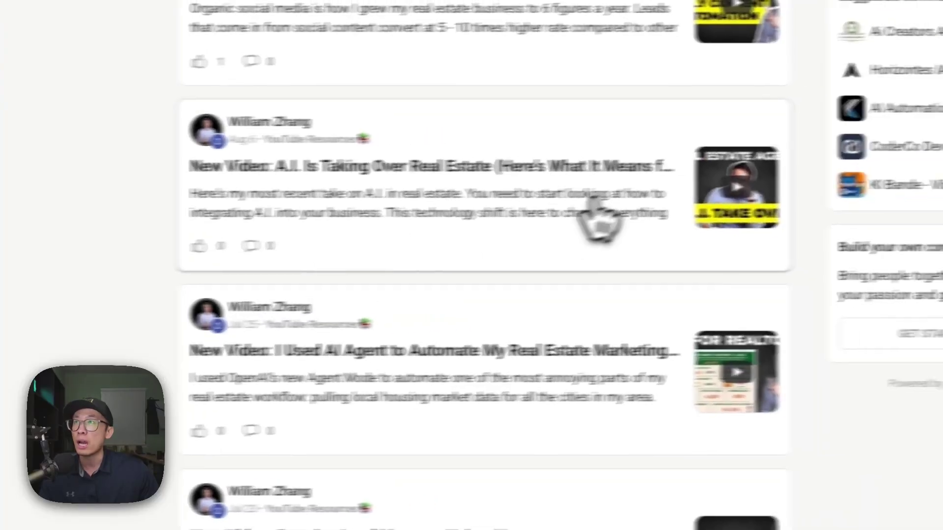
left_click(454, 405)
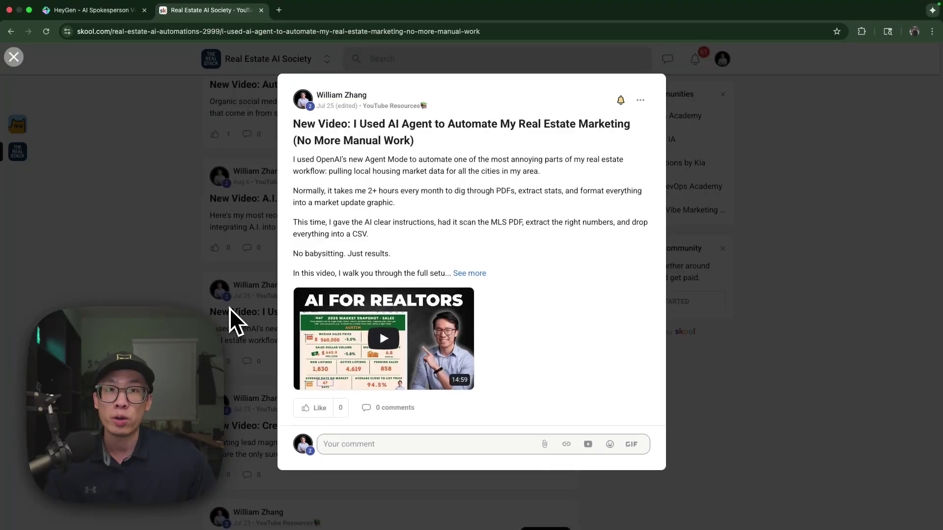
left_click(228, 308)
left_click(100, 11)
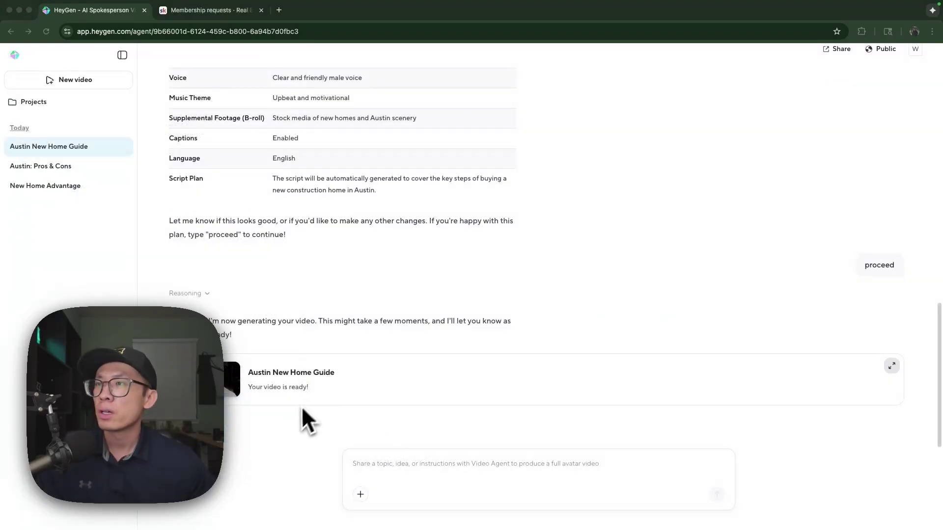
- Open the Austin New Home Guide video and play it full screen
left_click(234, 386)
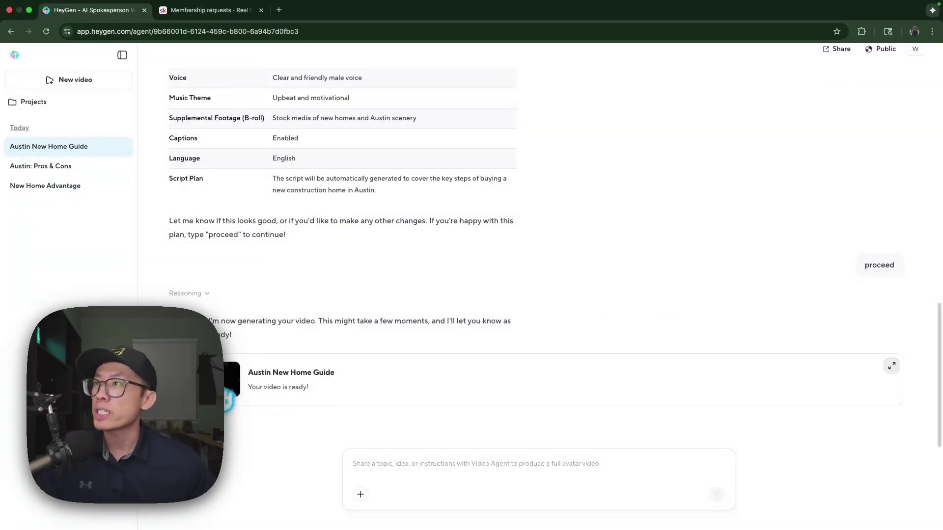
left_click(230, 398)
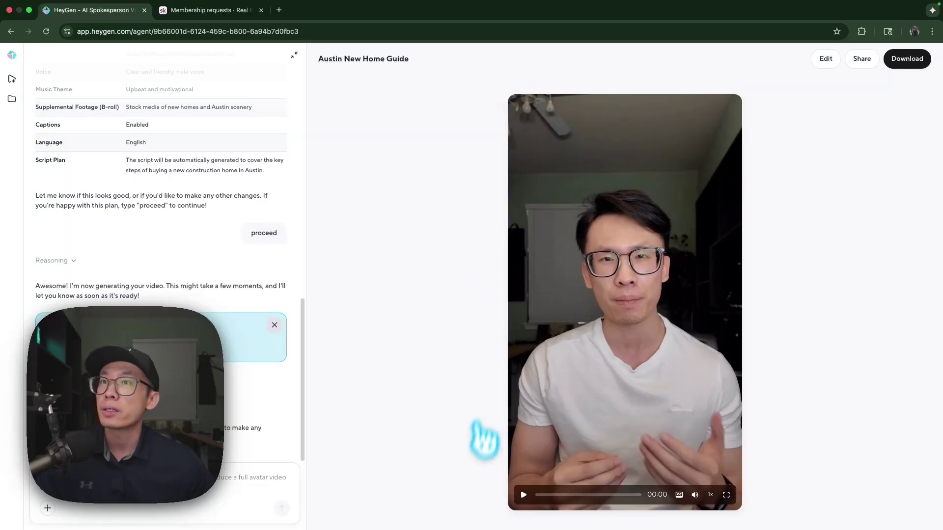
left_click(523, 495)
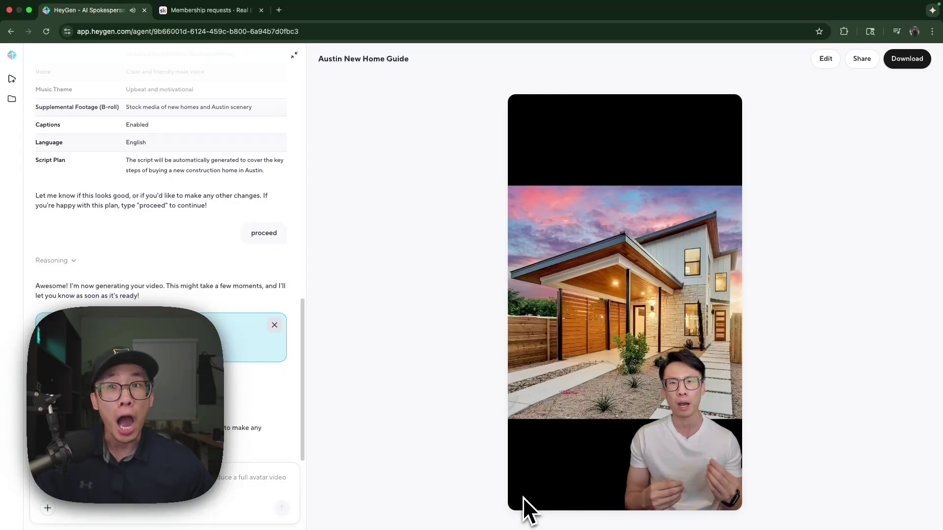
left_click(726, 495)
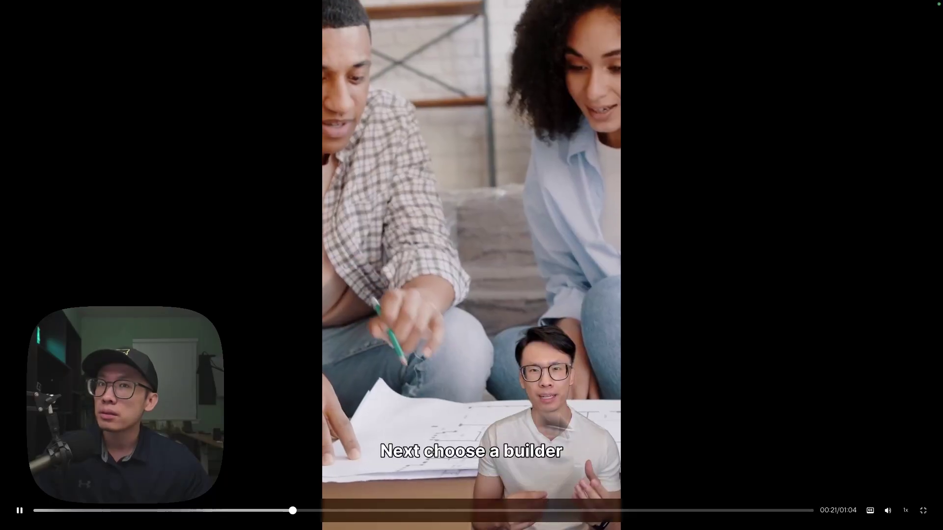
- Watch the video at 1.75x speed until it ends, then exit full screen
left_click(906, 510)
left_click(901, 482)
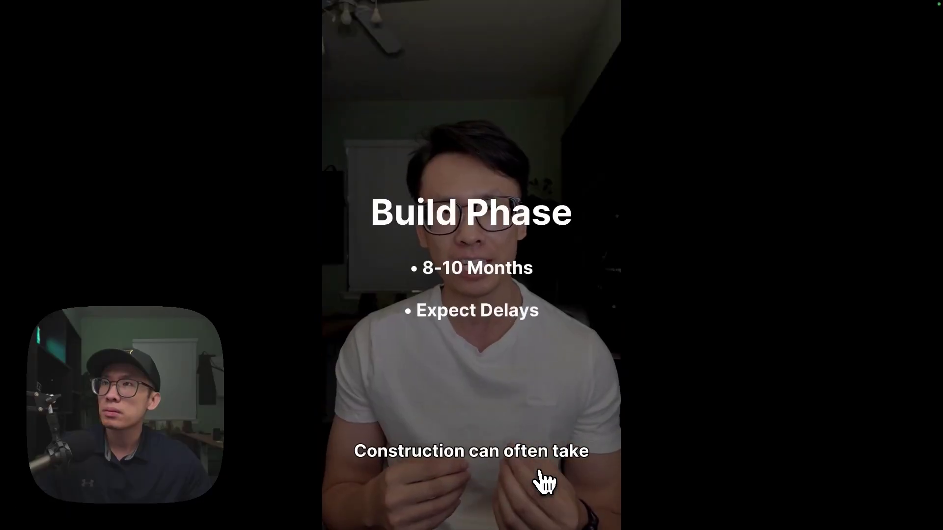
mouse_move(544, 484)
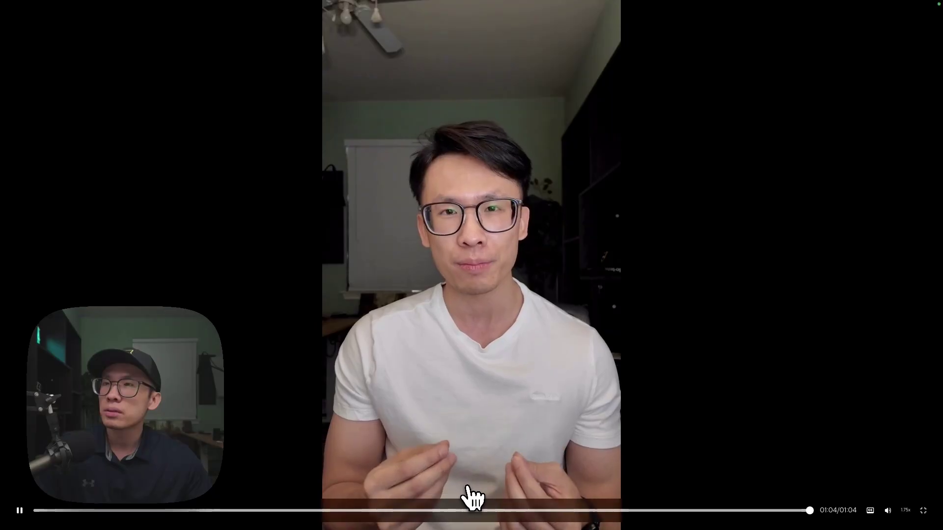
key("Escape")
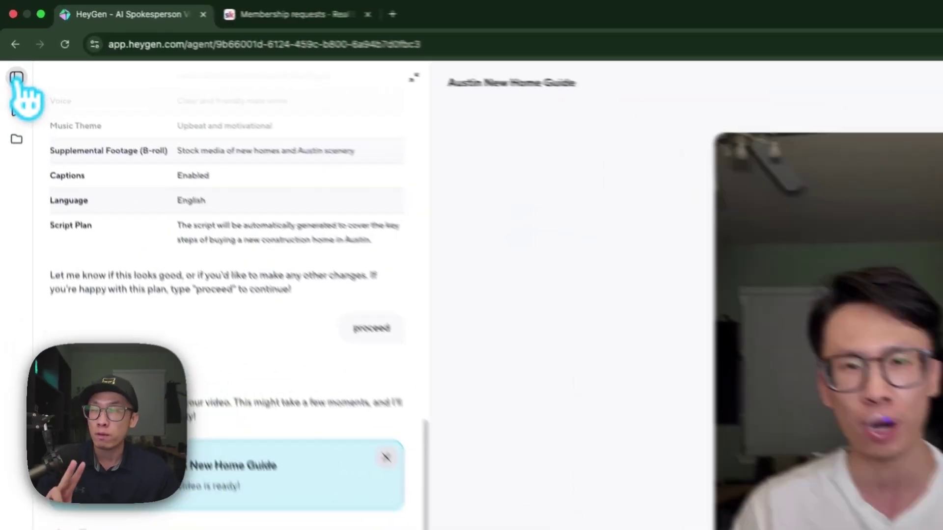
- Go to the HeyGen home page, briefly check the Skool feed, and return to HeyGen
left_click(12, 55)
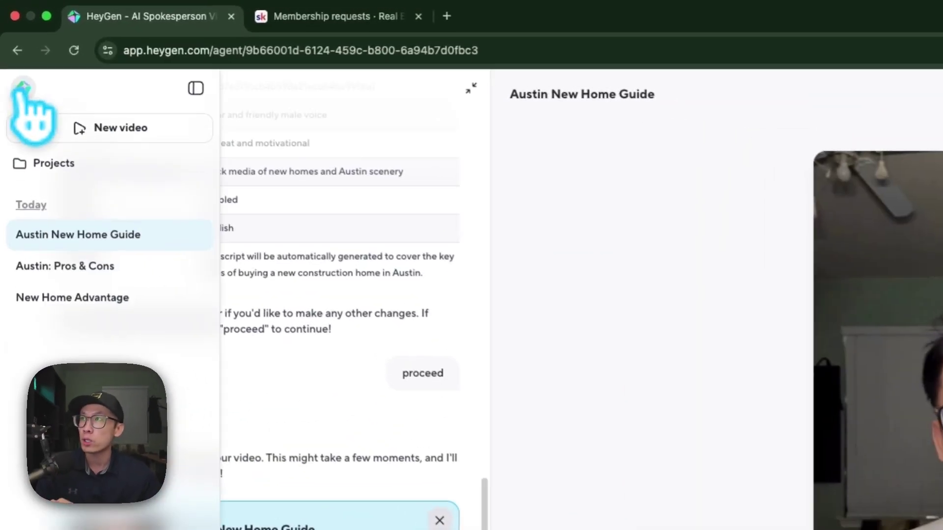
left_click(23, 90)
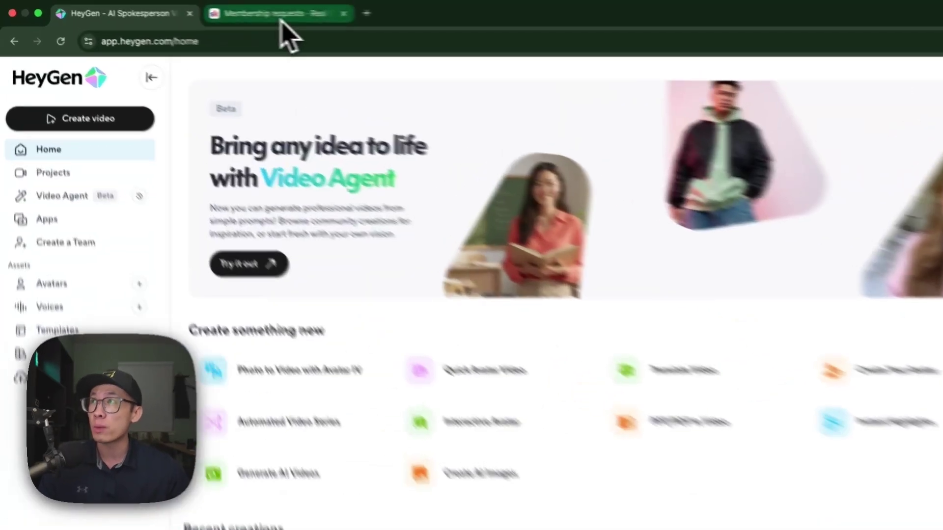
left_click(211, 10)
left_click(381, 134)
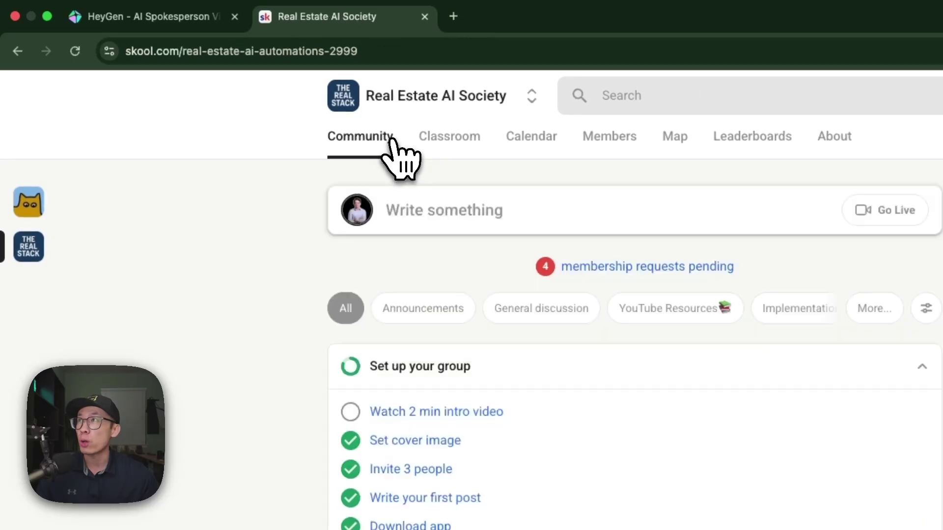
left_click(166, 16)
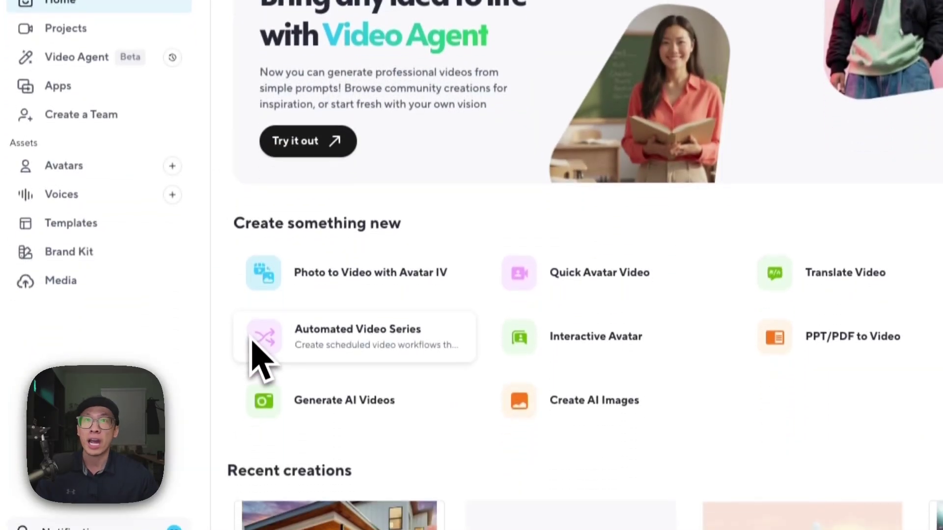